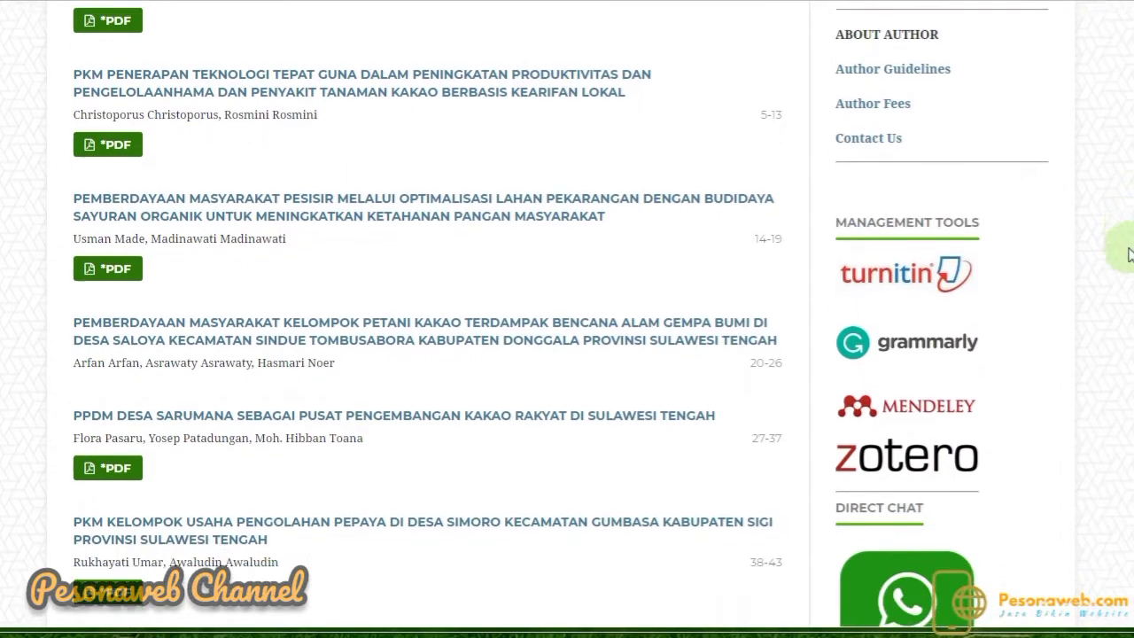
# Log in to the Abditani journal site with the administrator username and account password, and save the password in the browser
pyautogui.scroll(-5, 560, 313)
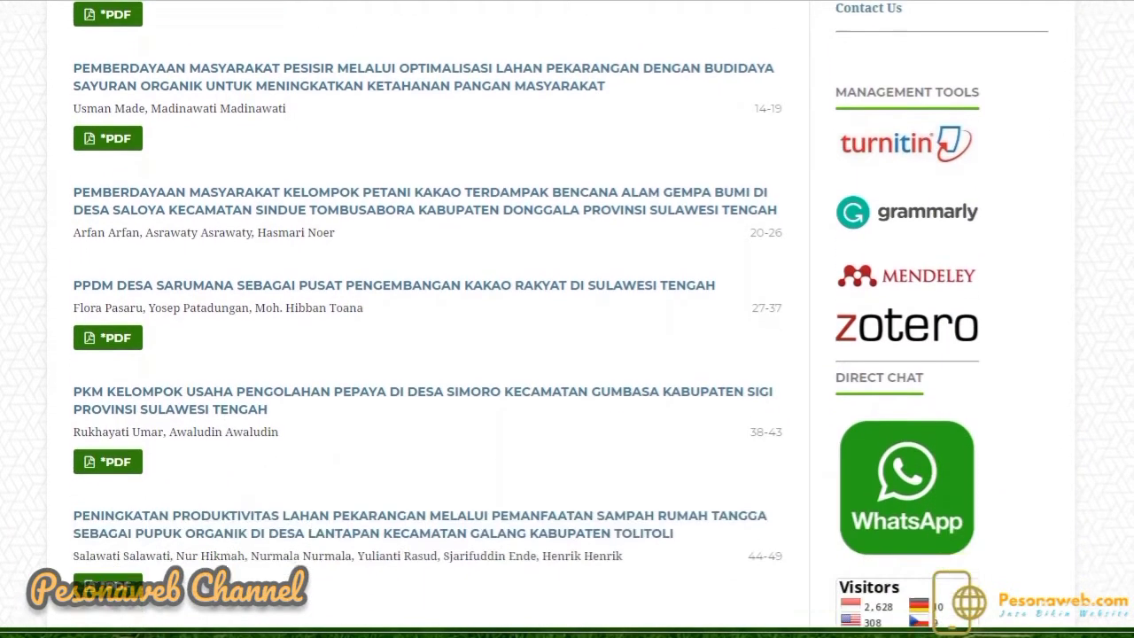
pyautogui.scroll(-4, 560, 313)
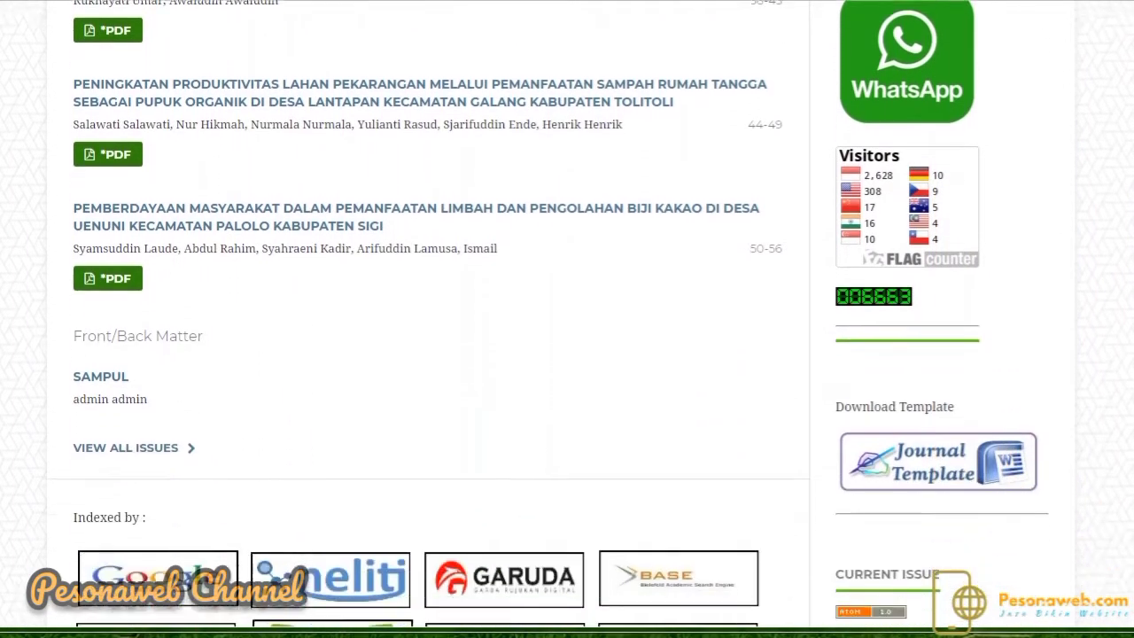
pyautogui.scroll(-4, 561, 313)
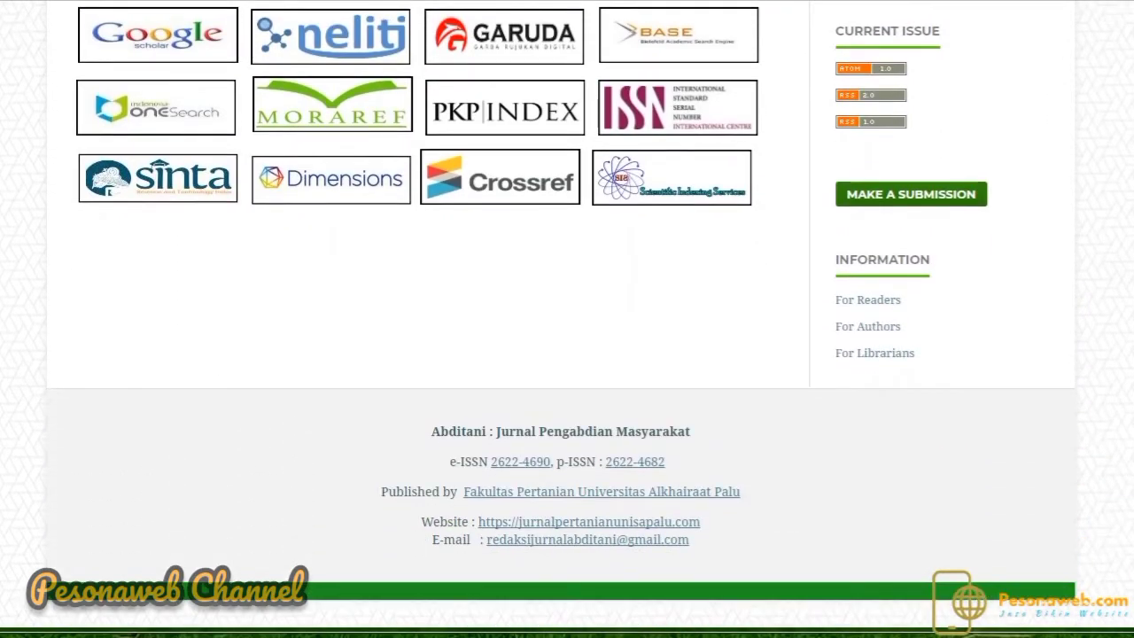
pyautogui.scroll(15, 1114, 89)
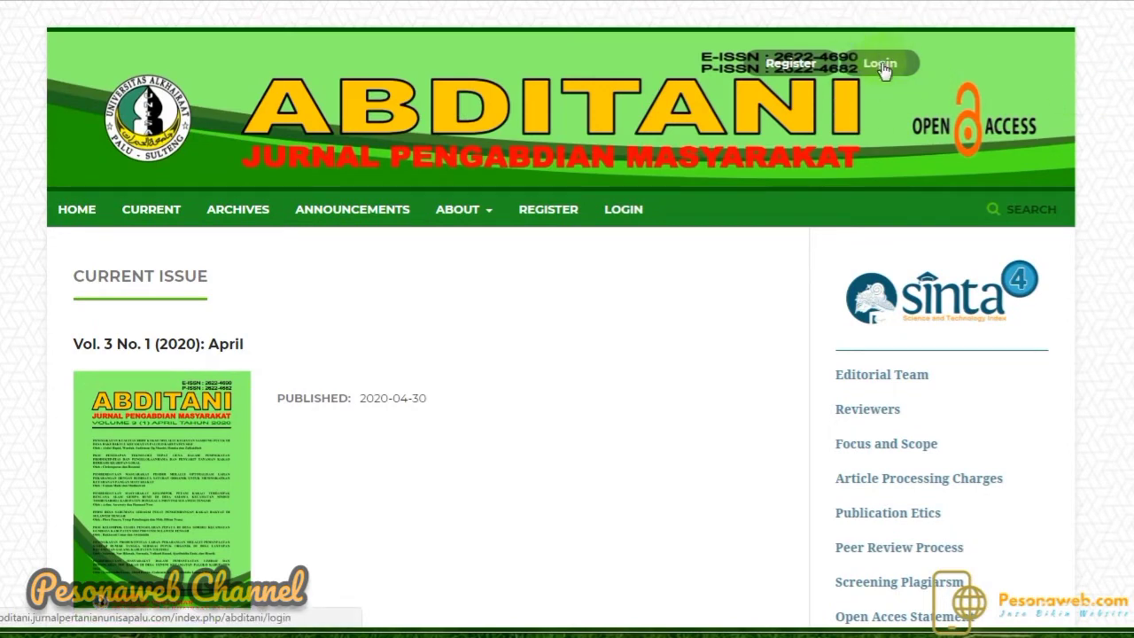
pyautogui.click(627, 215)
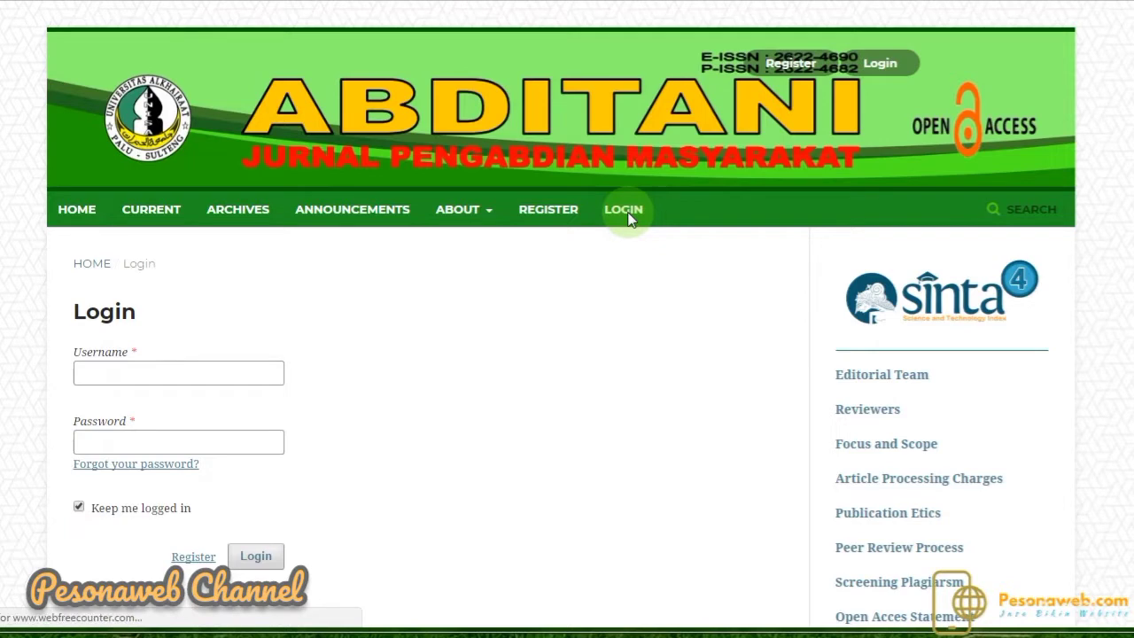
pyautogui.click(255, 556)
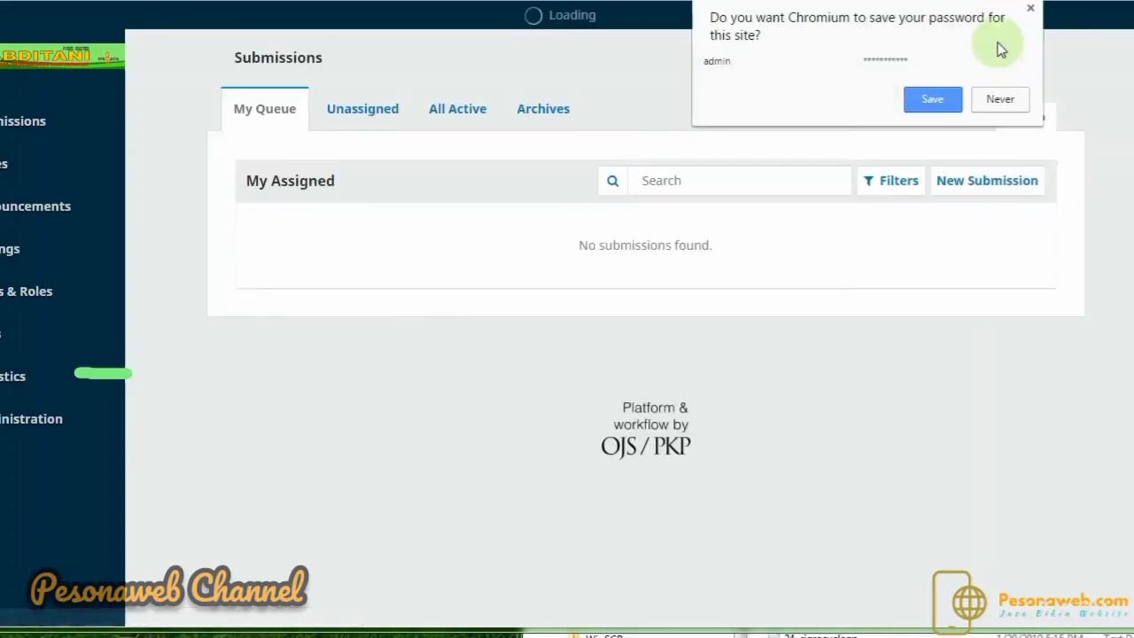
pyautogui.click(932, 104)
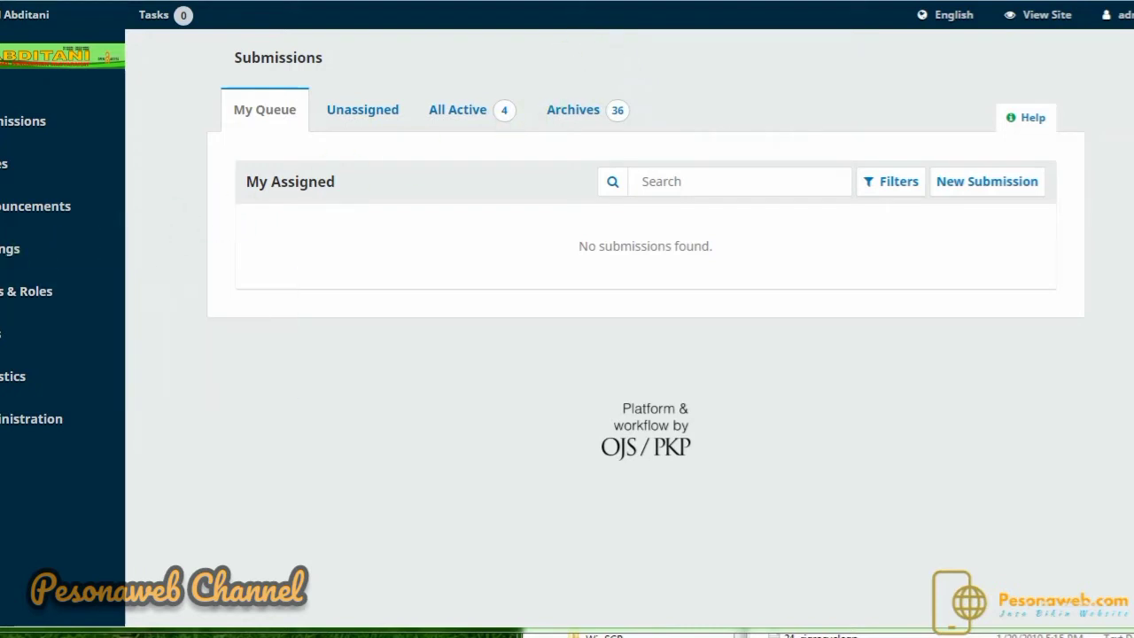
pyautogui.moveTo(0, 277); pyautogui.dragTo(0, 278)
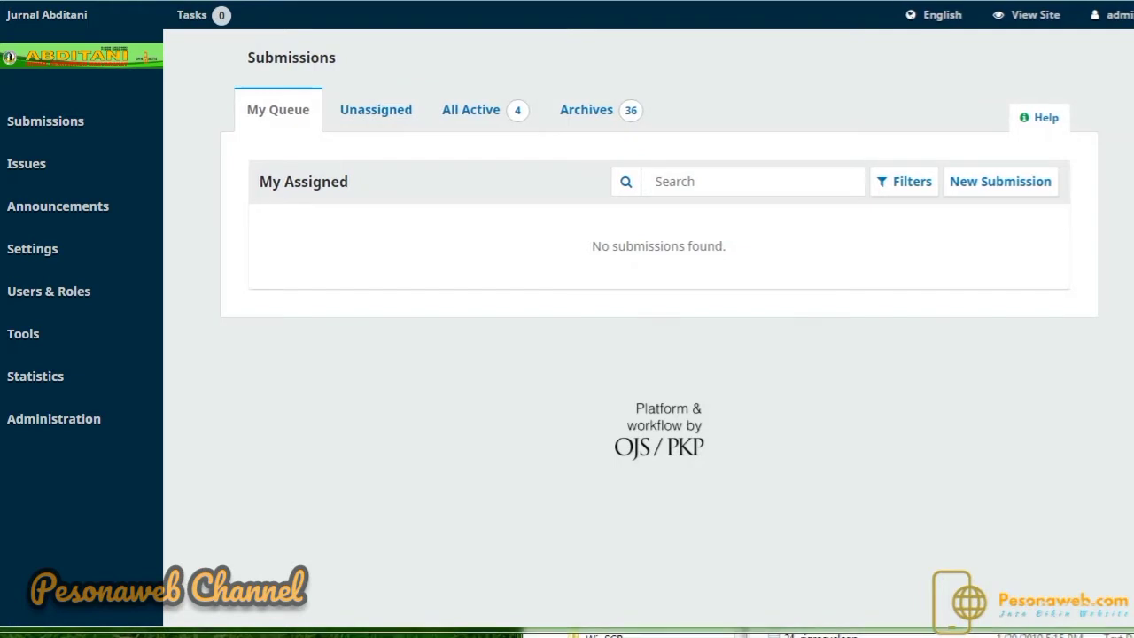
# Review the active, archived, unassigned and own-queue submission lists
pyautogui.moveTo(1102, 25)
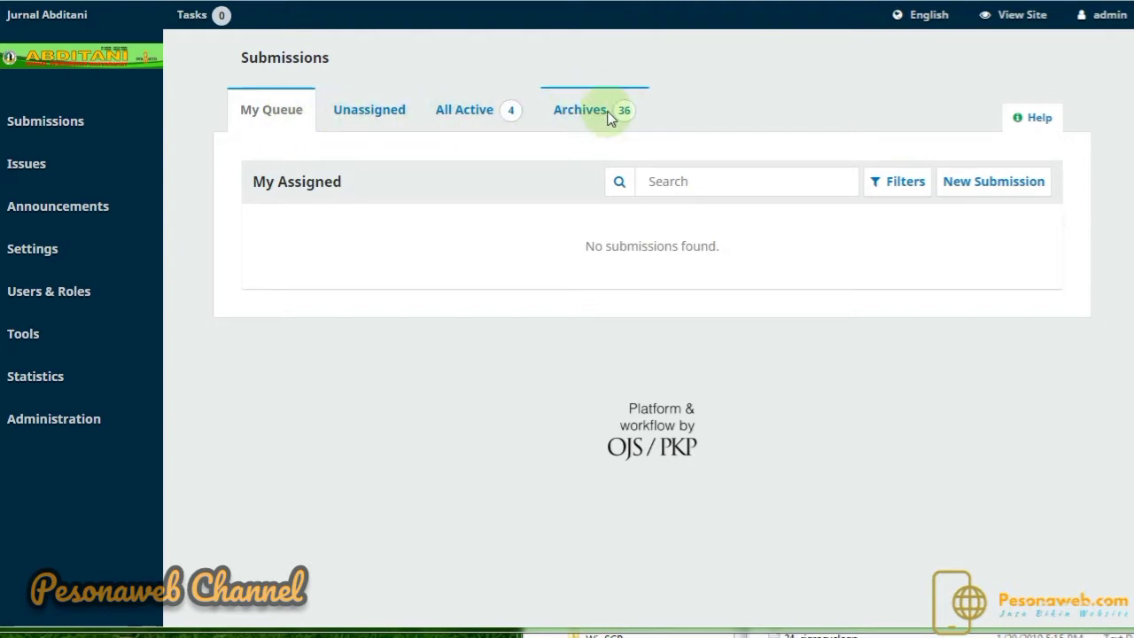
pyautogui.click(477, 118)
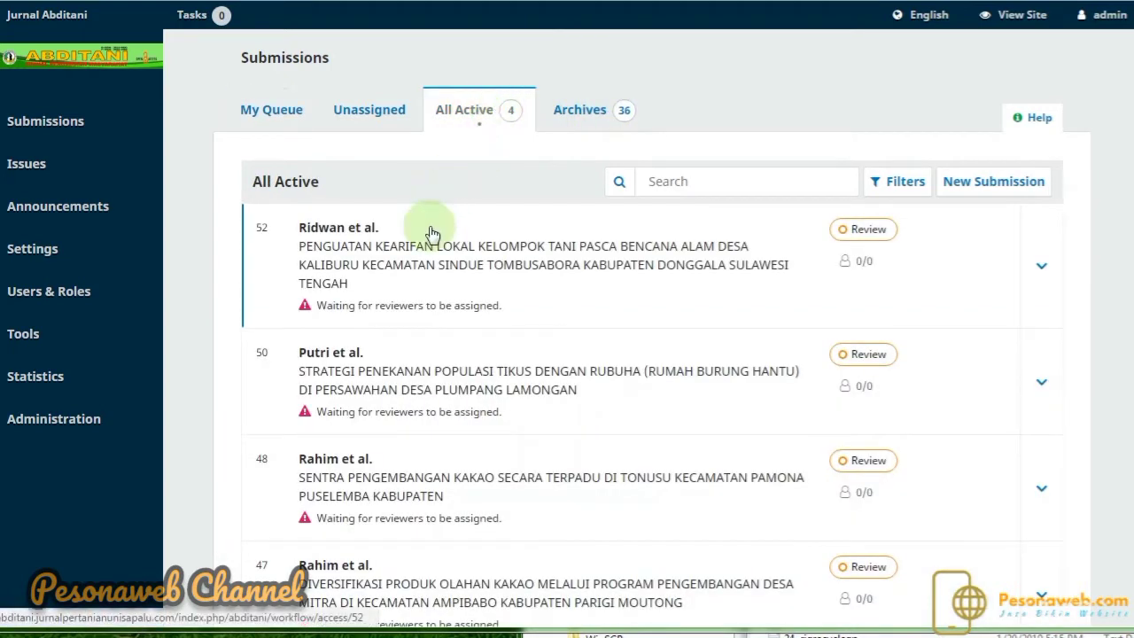
pyautogui.click(584, 120)
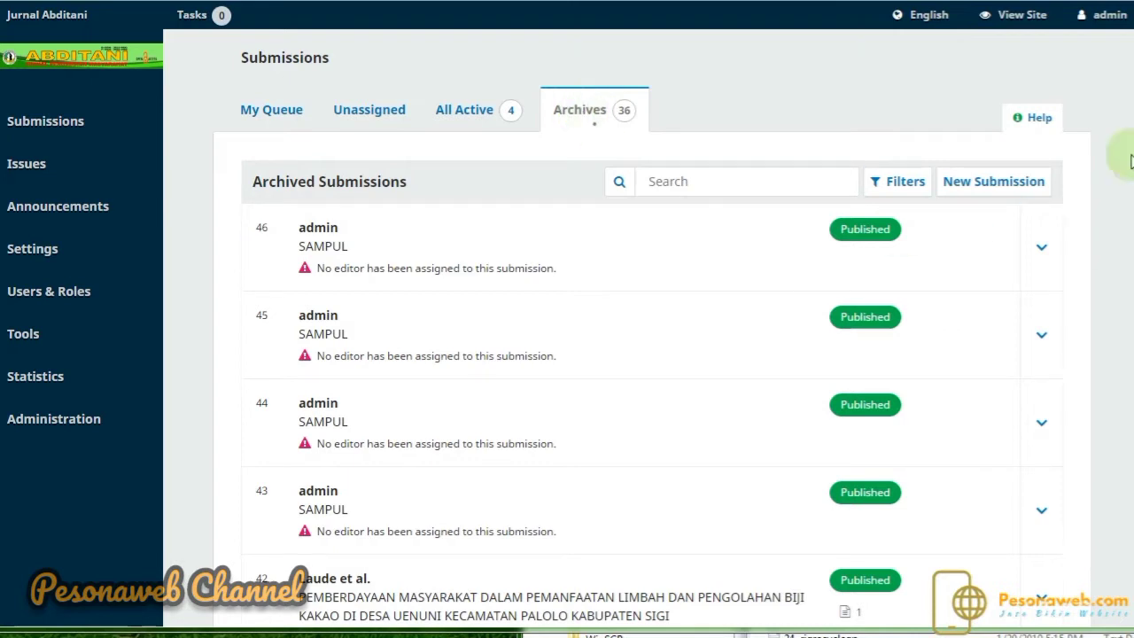
pyautogui.click(458, 116)
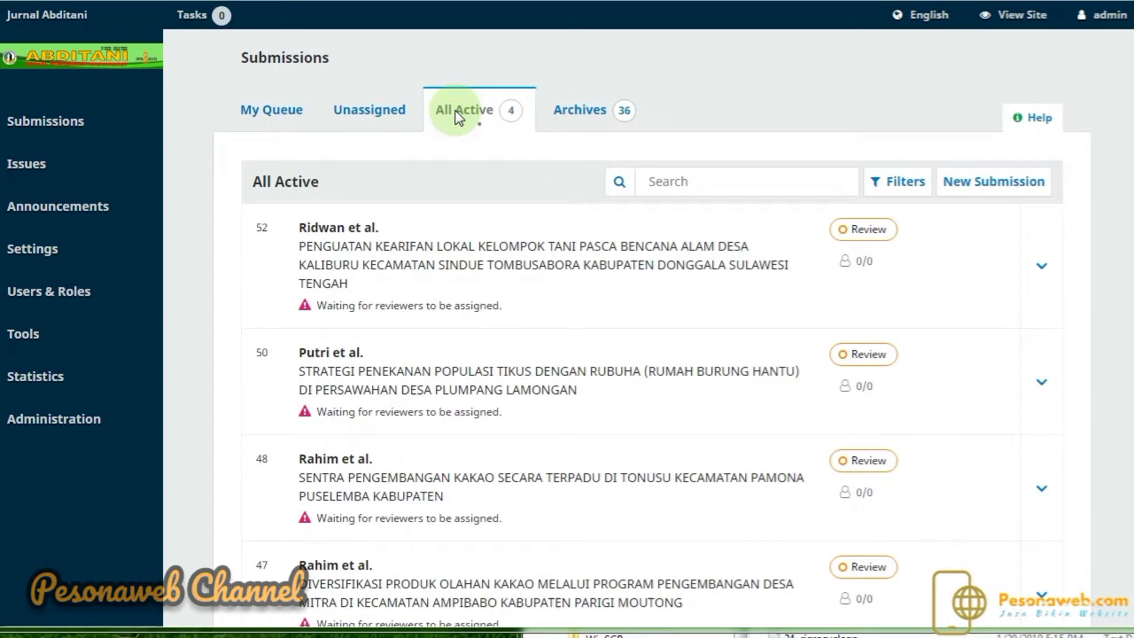
pyautogui.click(392, 115)
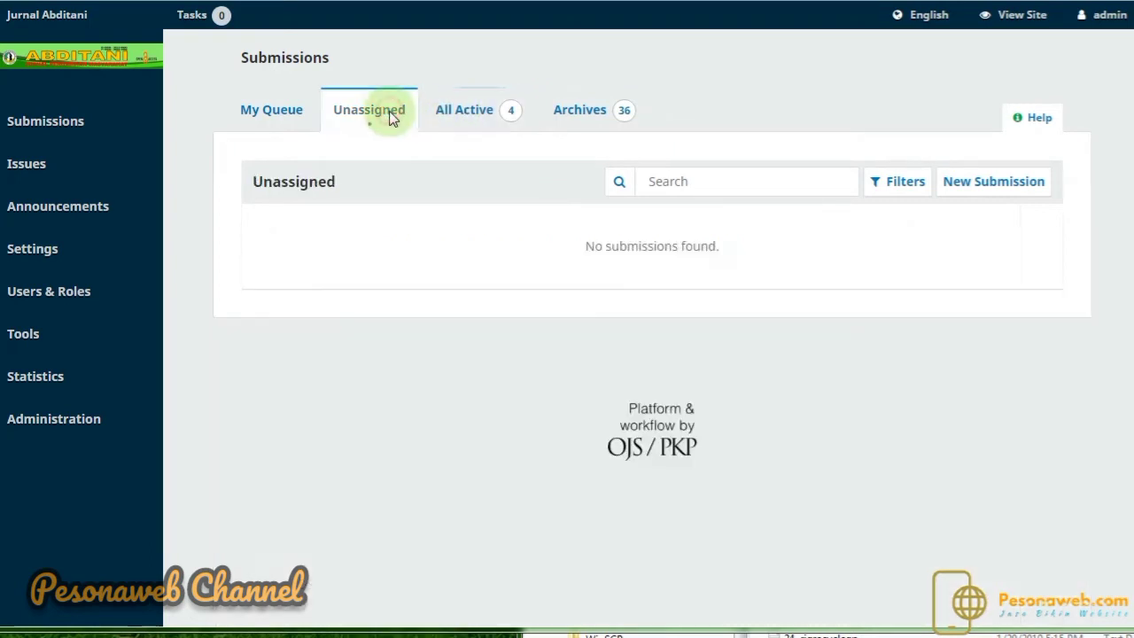
pyautogui.click(271, 119)
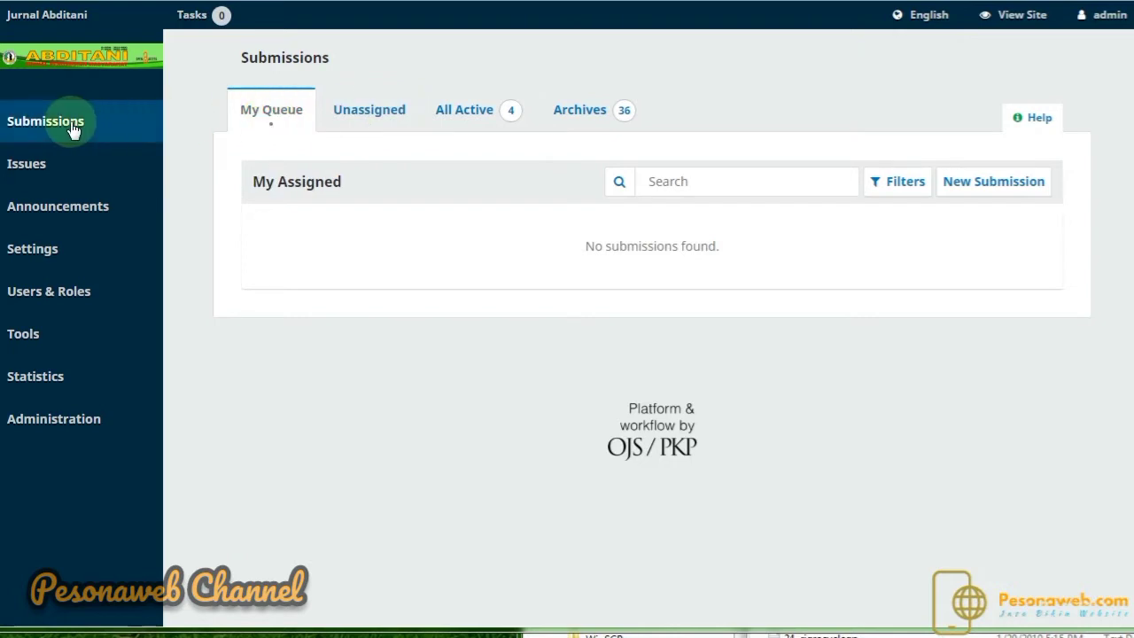
# Review the future issues, including the actions for Vol. 3 No. 2 (2020): Oktober, and the back issues
pyautogui.moveTo(35, 168)
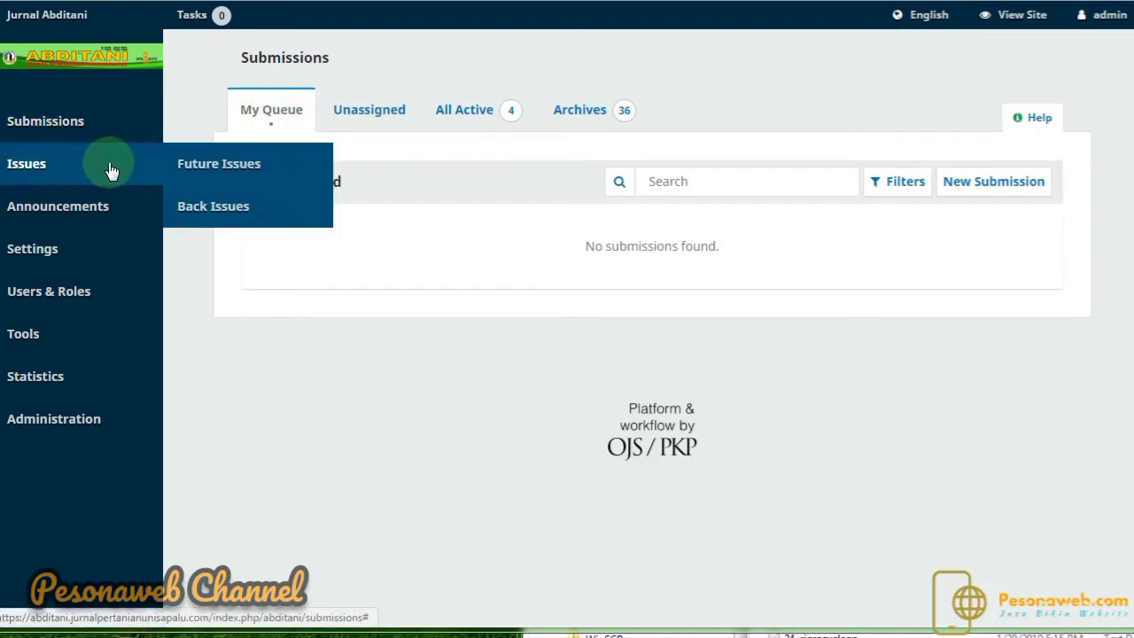
pyautogui.click(219, 171)
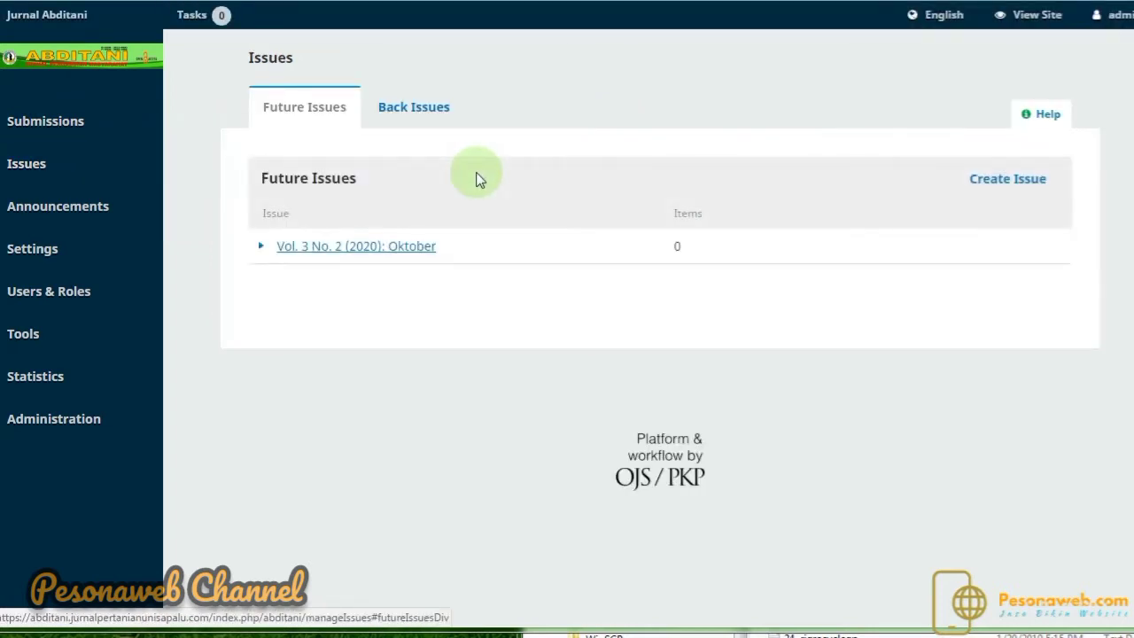
pyautogui.click(259, 247)
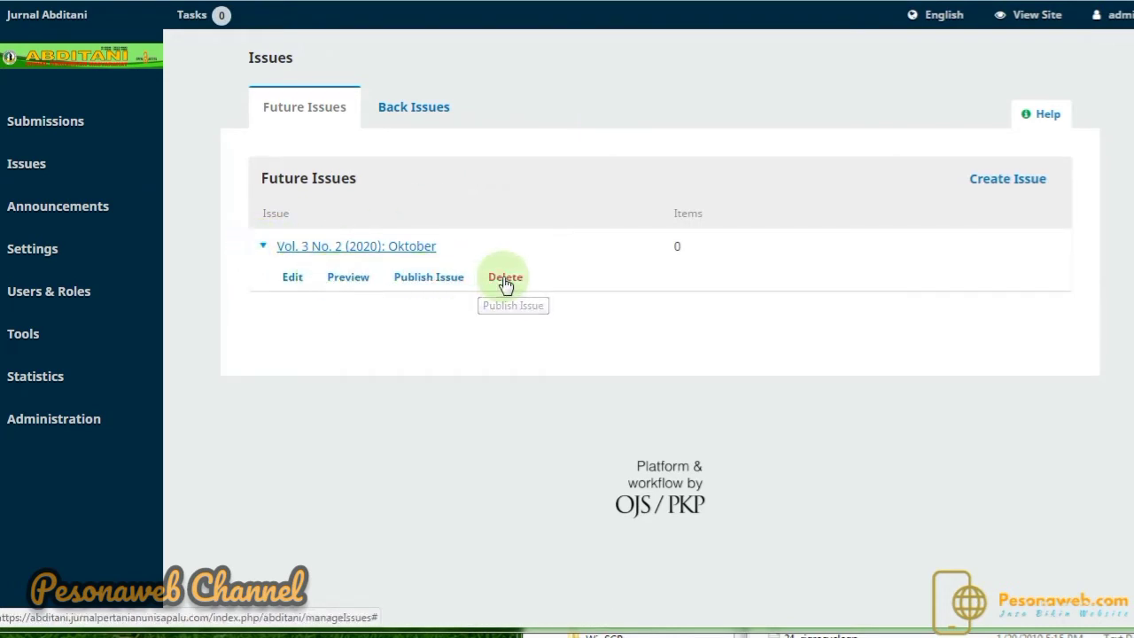
pyautogui.click(410, 108)
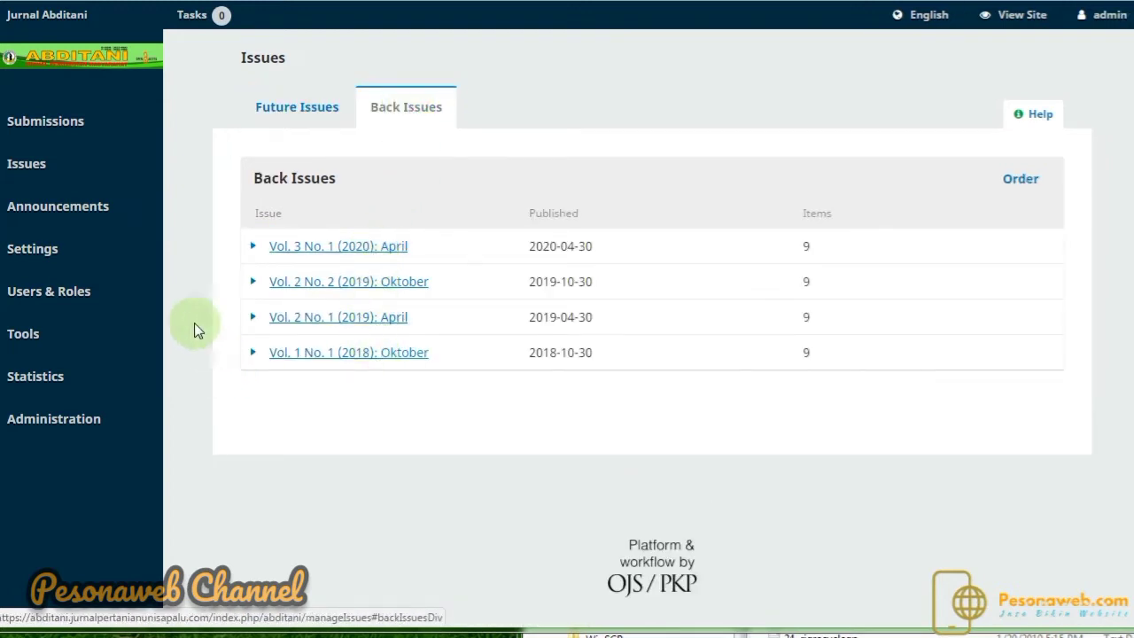
pyautogui.moveTo(38, 172)
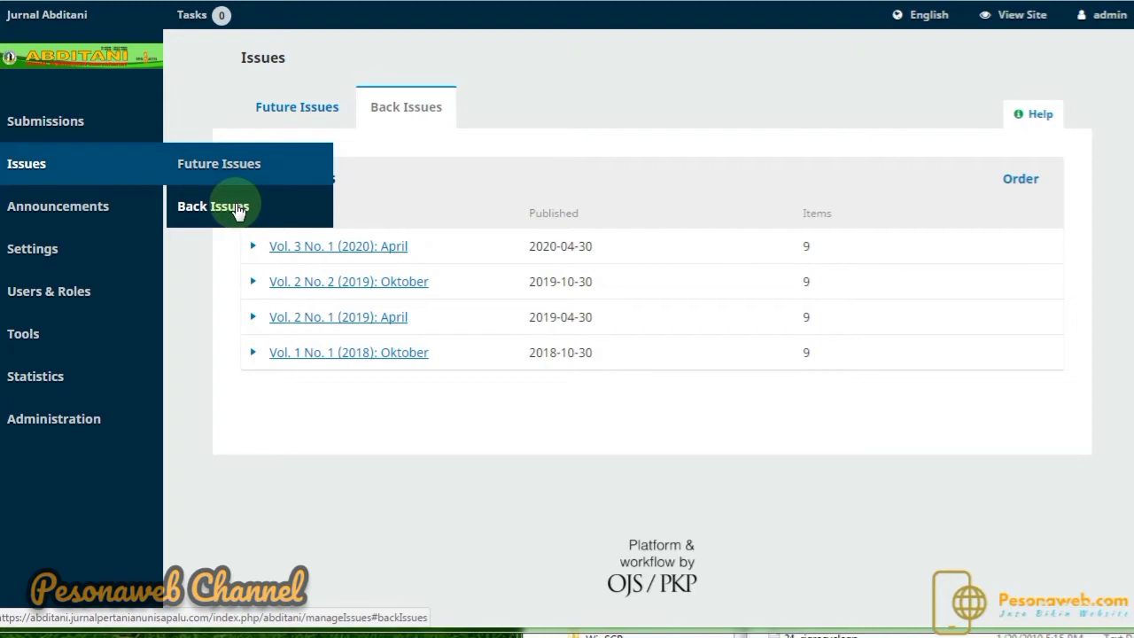
pyautogui.click(237, 208)
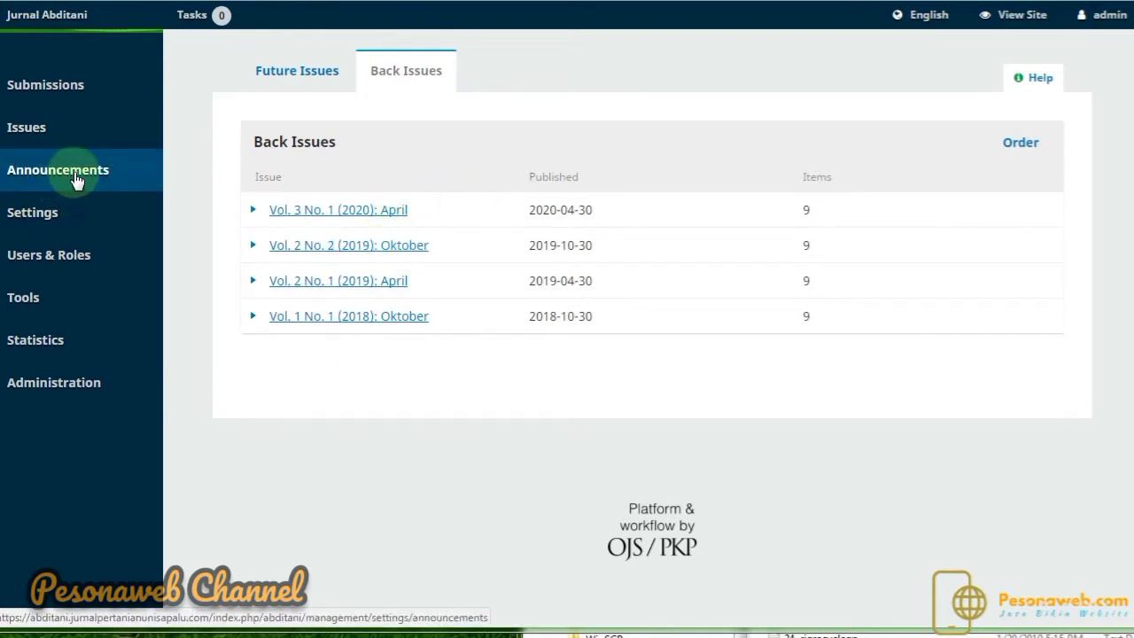
# Examine the journal's announcement types and its list of announcements
pyautogui.click(74, 172)
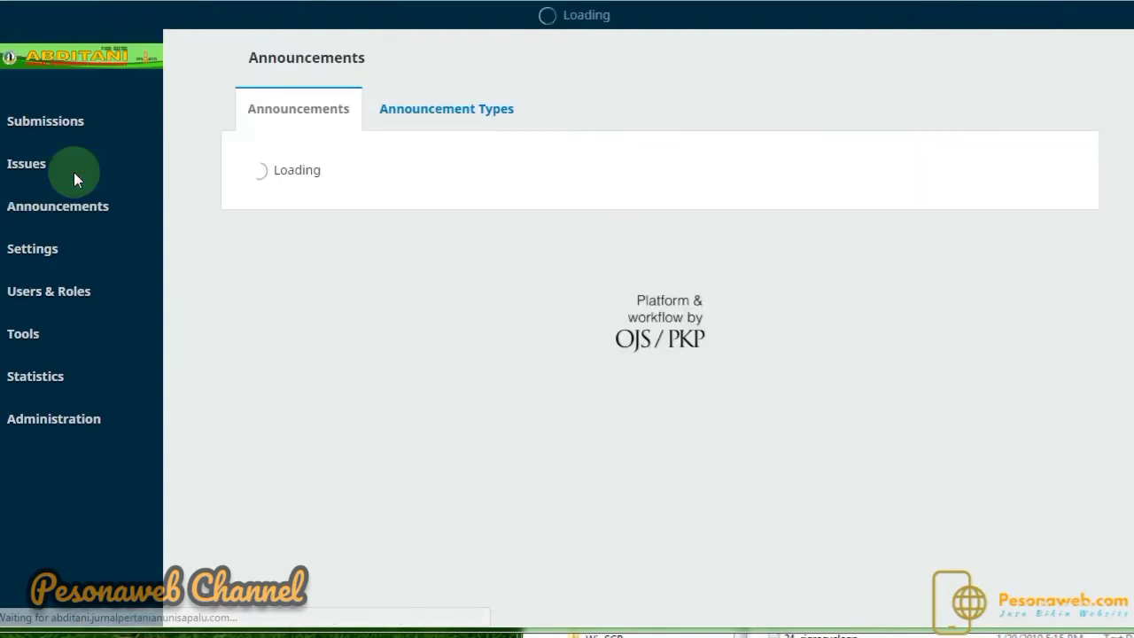
pyautogui.click(432, 116)
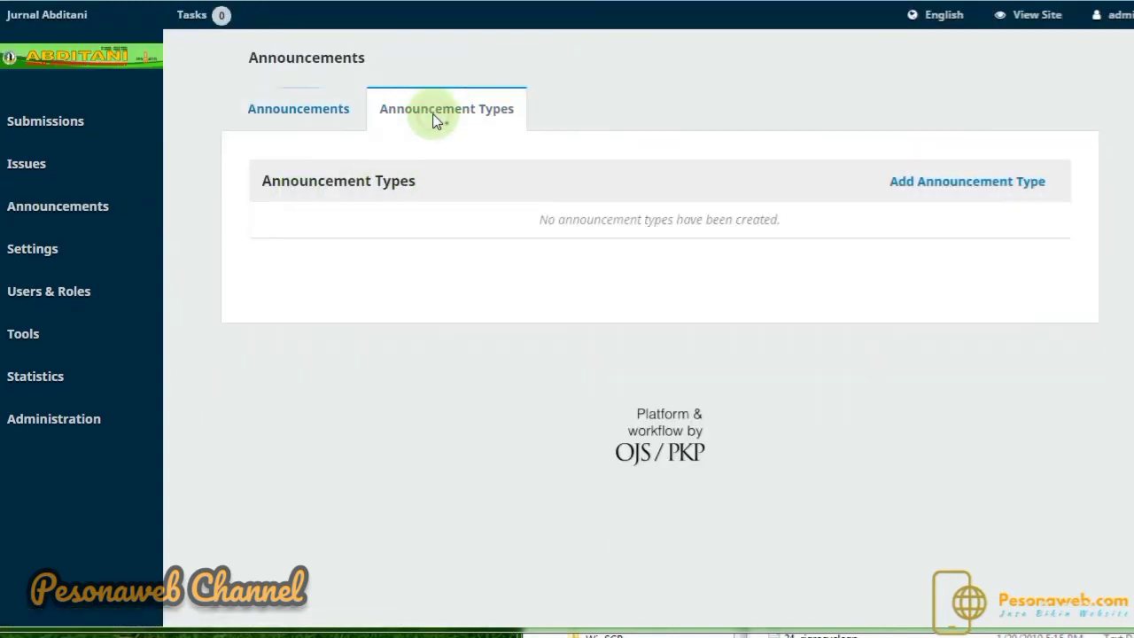
pyautogui.click(321, 126)
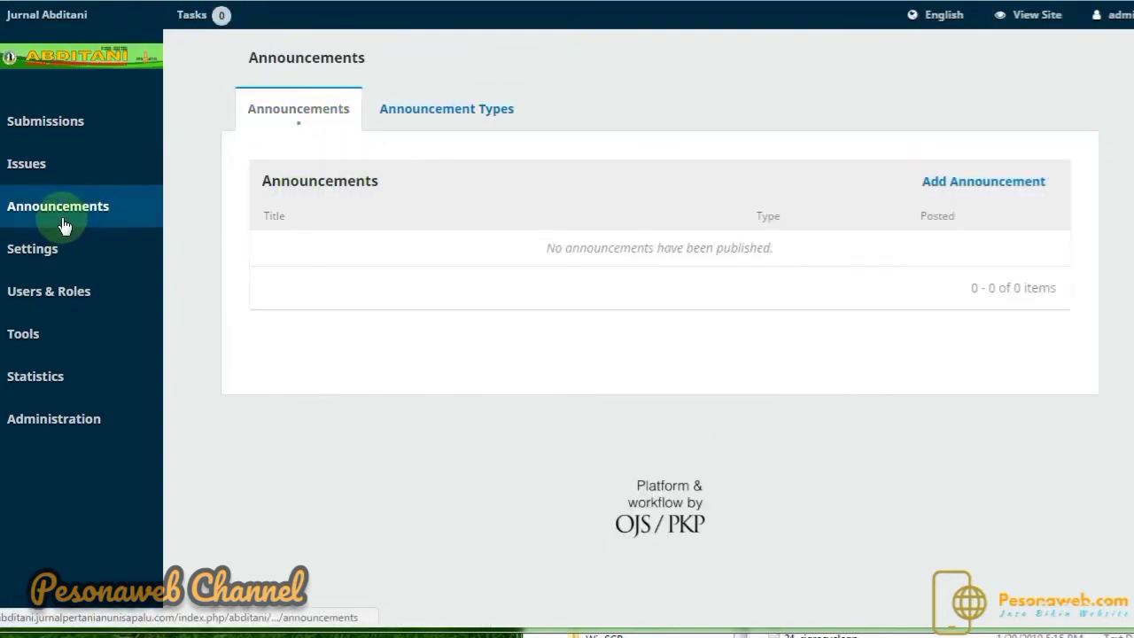
# Look through the journal's masthead settings, from the journal identity and publishing details to the end of the form
pyautogui.moveTo(50, 254)
pyautogui.click(230, 249)
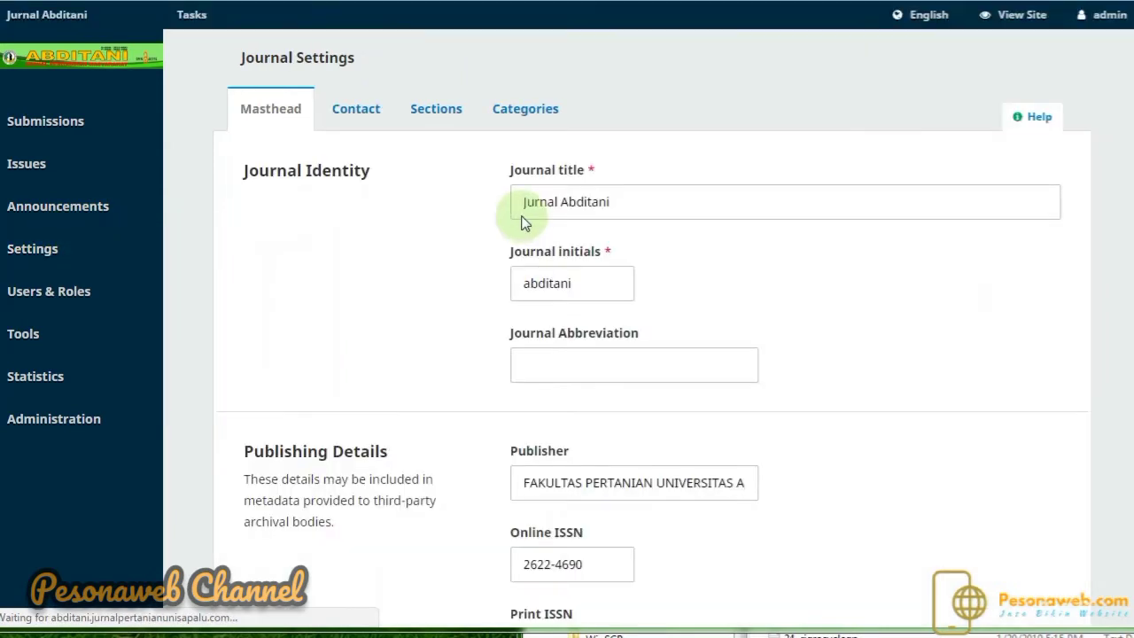
pyautogui.scroll(-10, 423, 220)
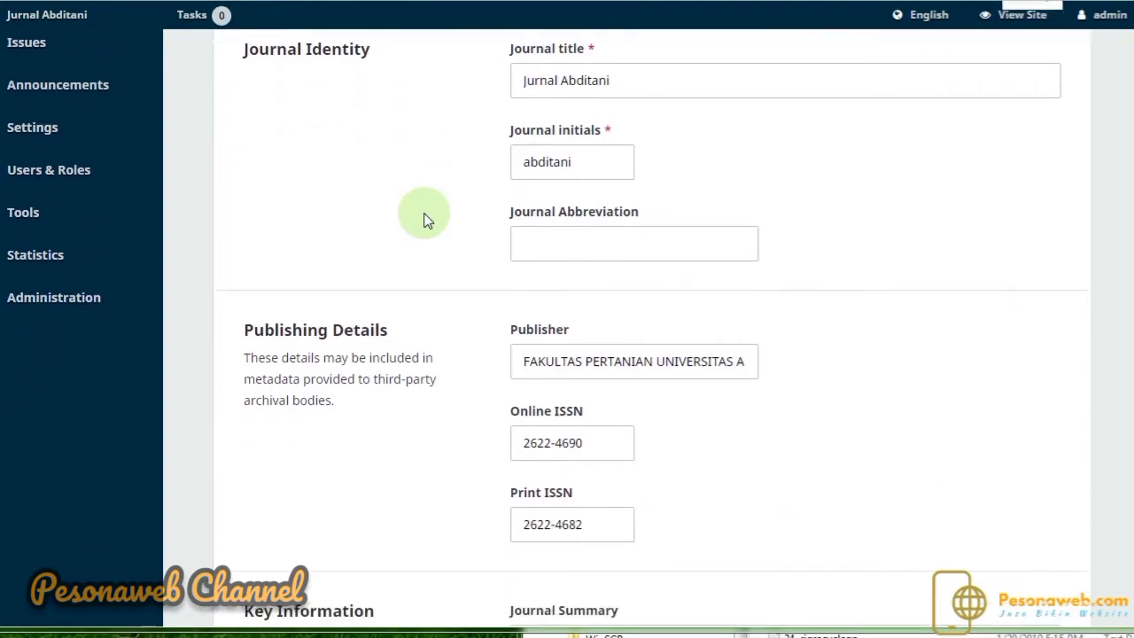
pyautogui.scroll(-5, 424, 220)
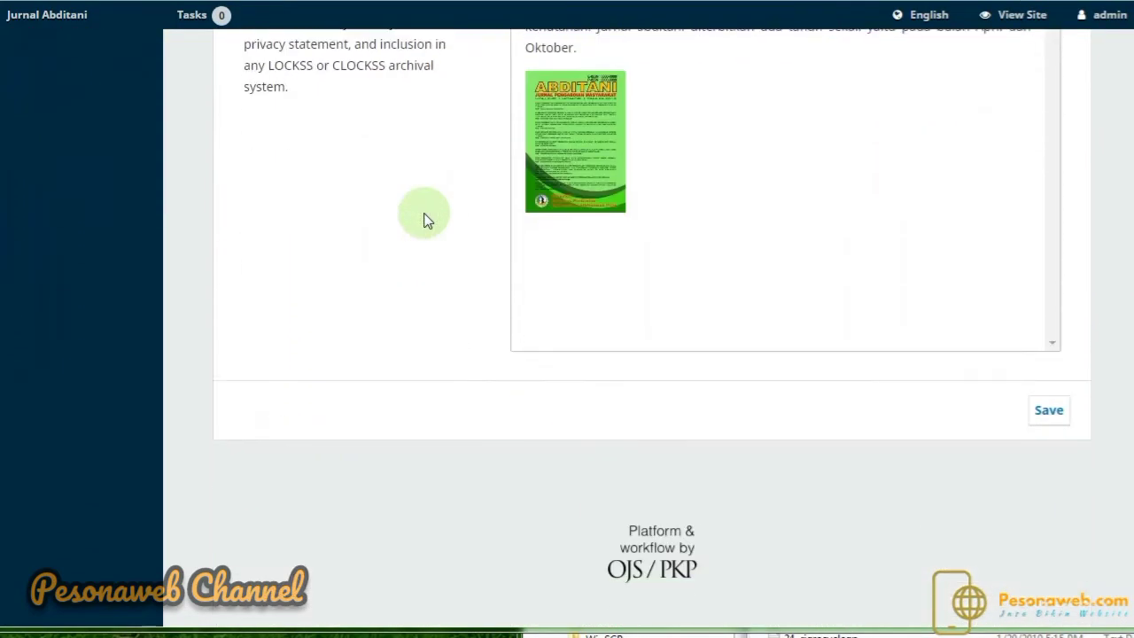
pyautogui.scroll(15, 424, 219)
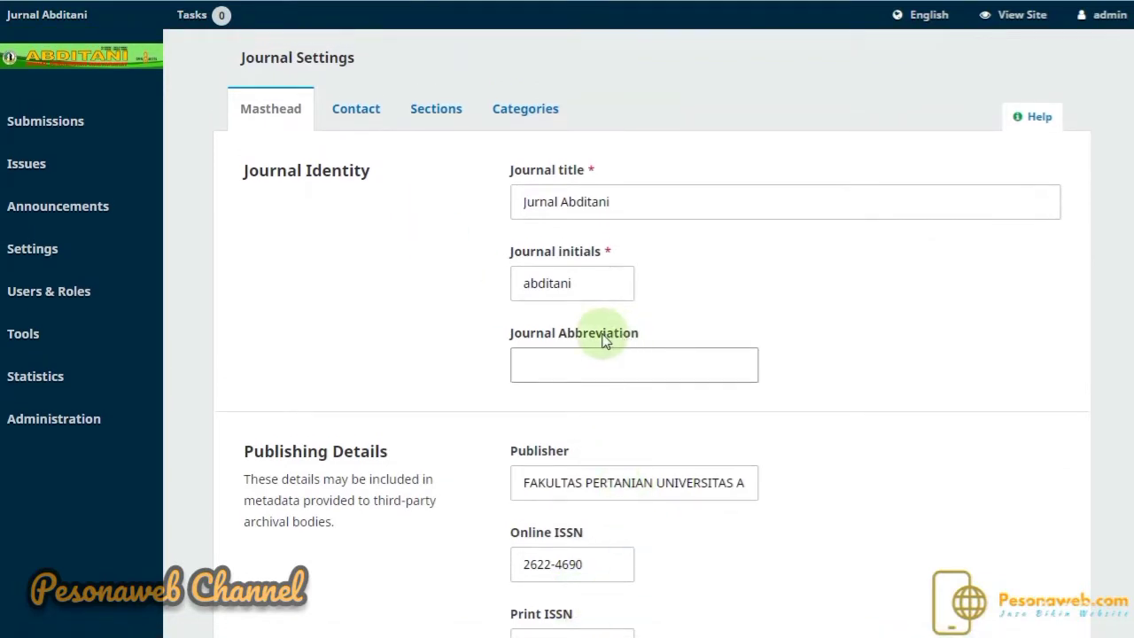
# Review the journal's contact details, the actions for the Articles and Front/Back Matter sections, and the categories
pyautogui.click(362, 122)
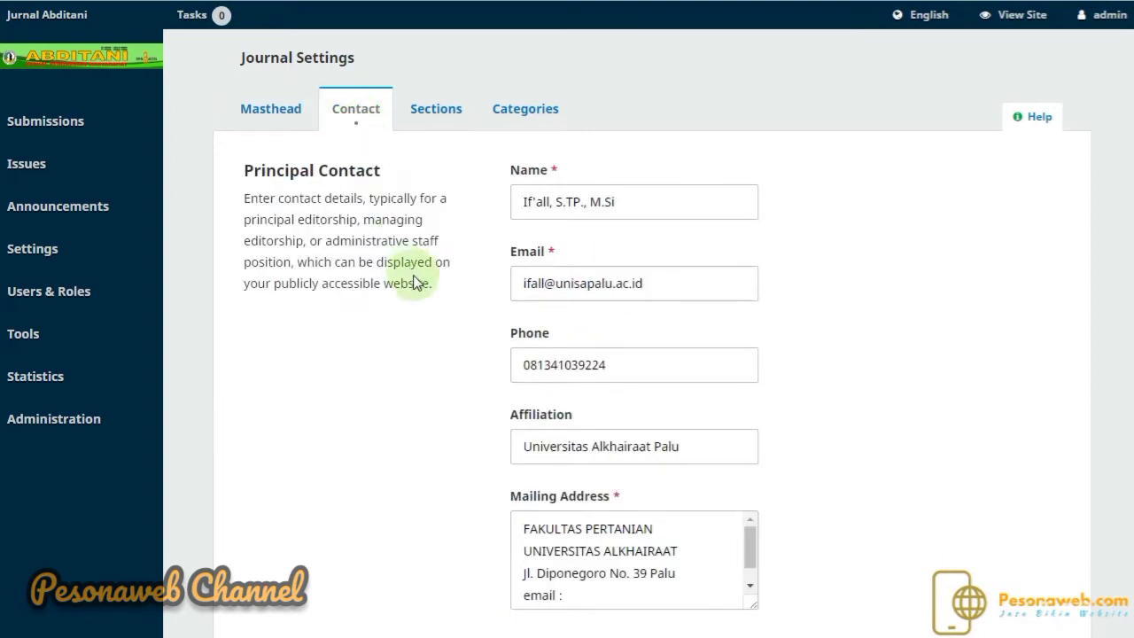
pyautogui.scroll(-6, 413, 279)
pyautogui.scroll(6, 418, 286)
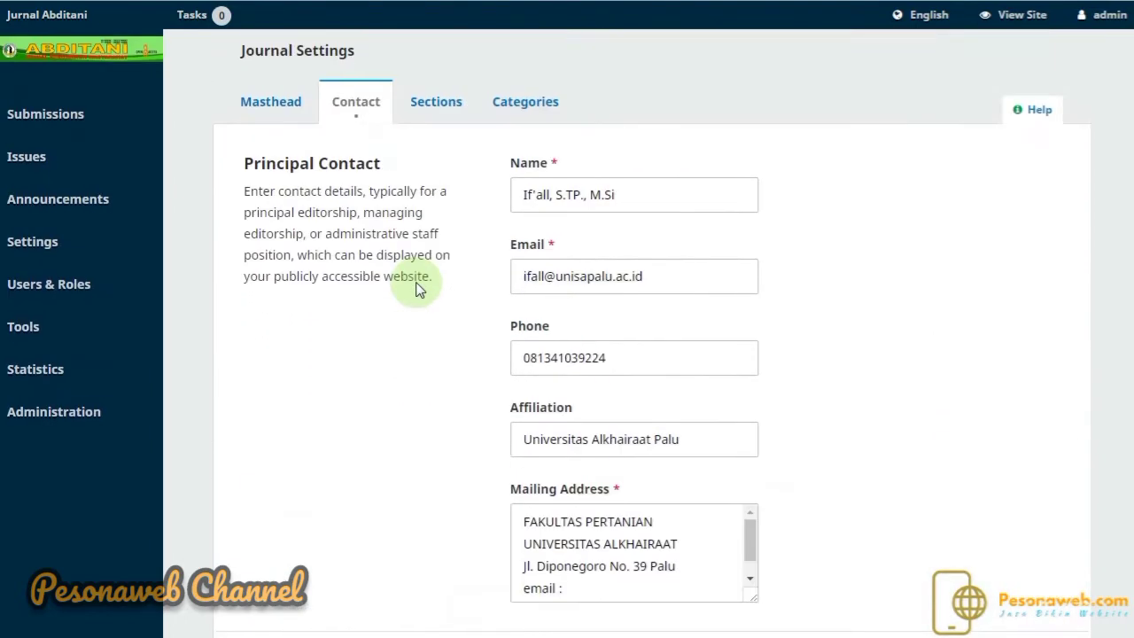
pyautogui.click(440, 108)
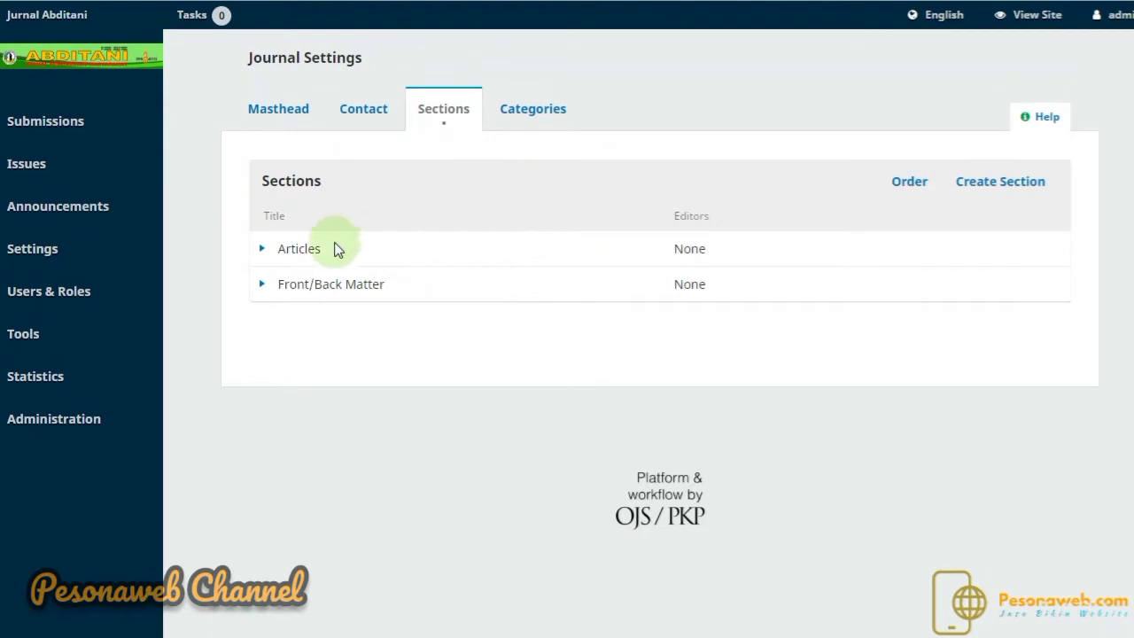
pyautogui.click(261, 248)
pyautogui.click(263, 317)
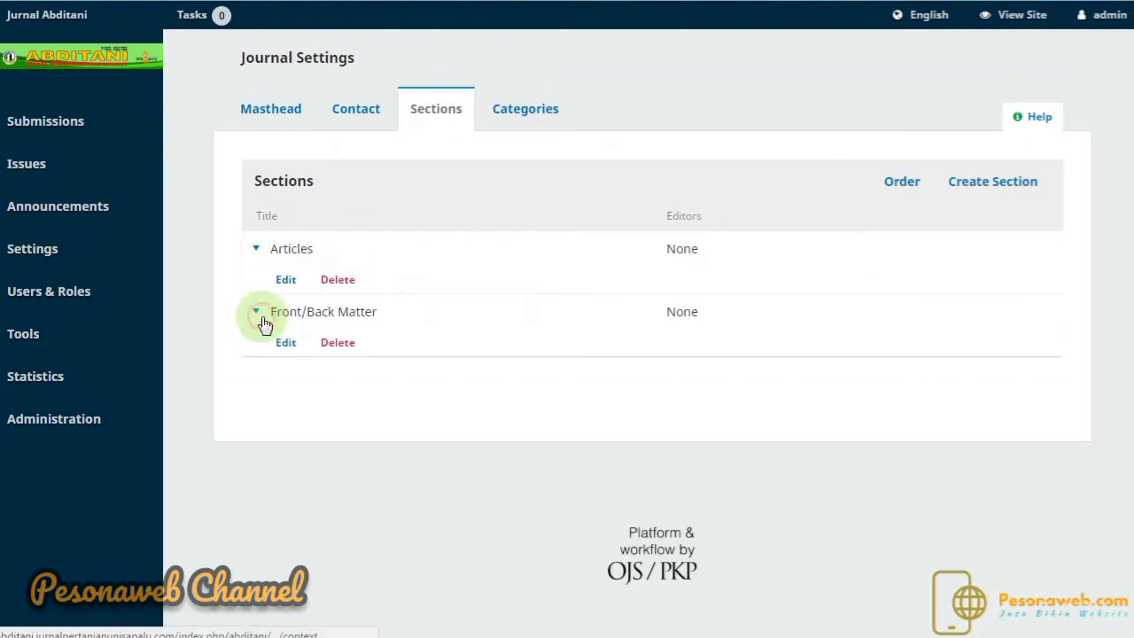
pyautogui.click(517, 122)
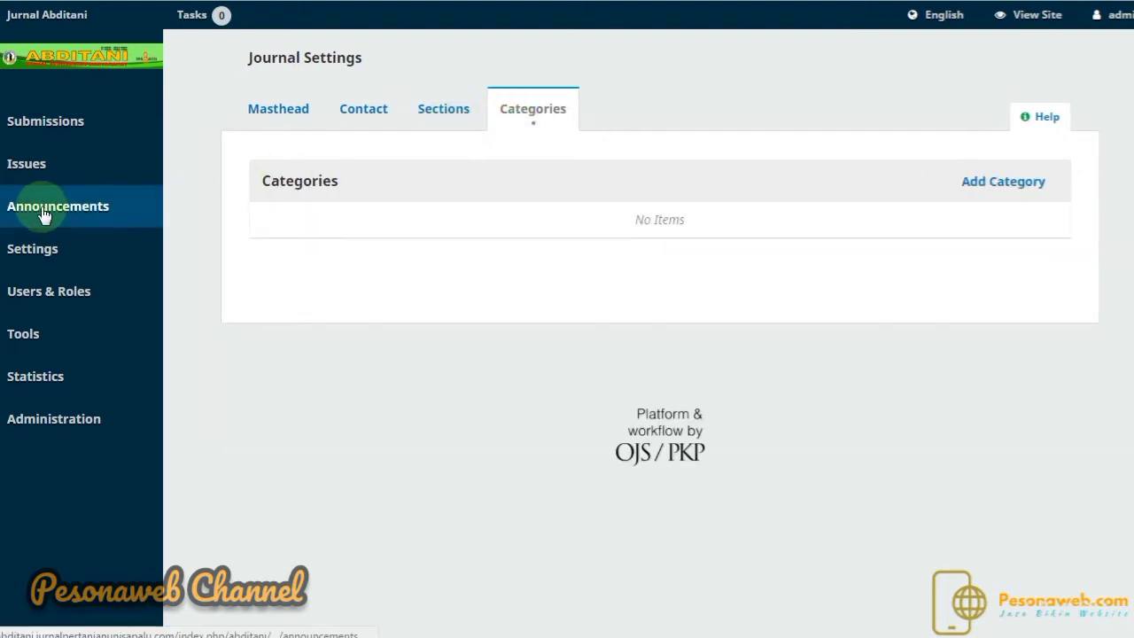
# Open the website settings and review the appearance theme options, from the theme and header colour to the accent colour
pyautogui.moveTo(25, 248)
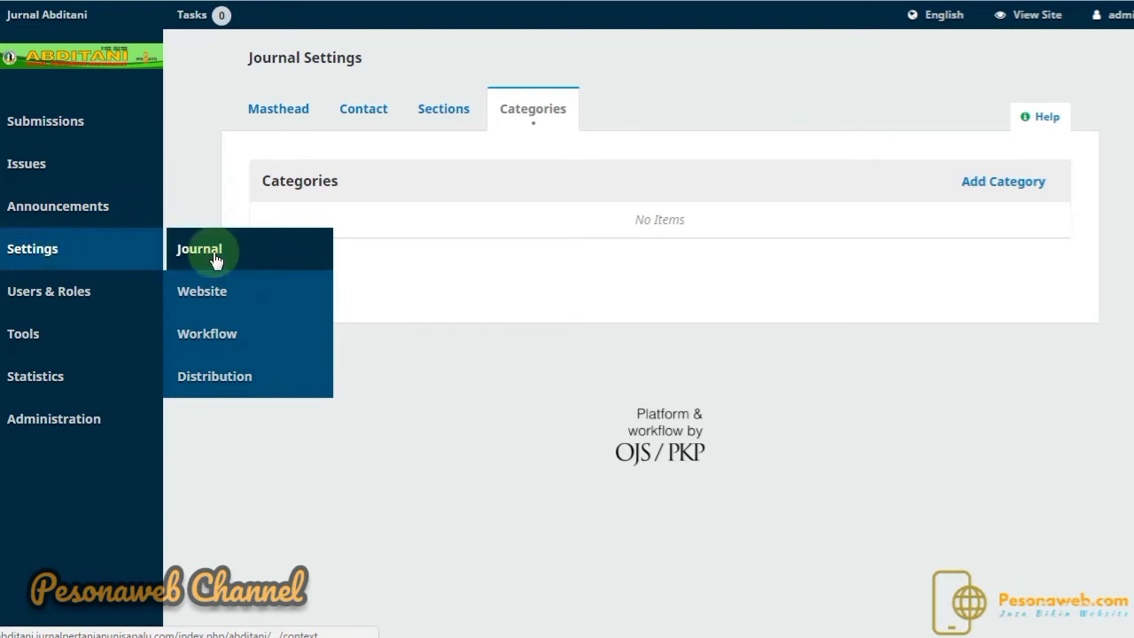
pyautogui.click(210, 300)
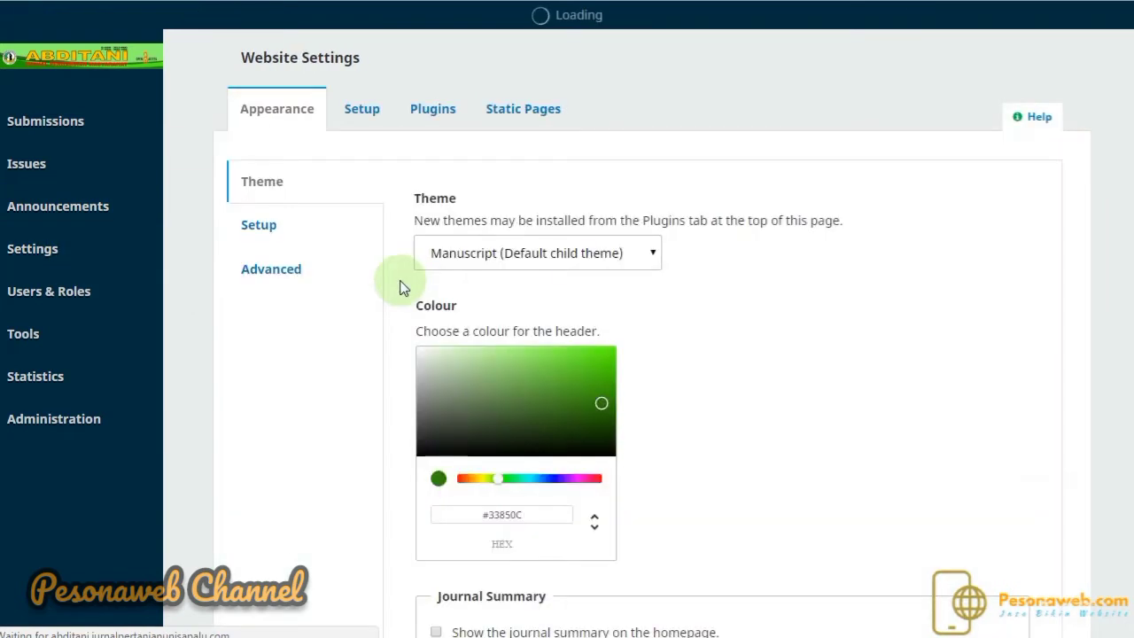
pyautogui.scroll(-5, 833, 254)
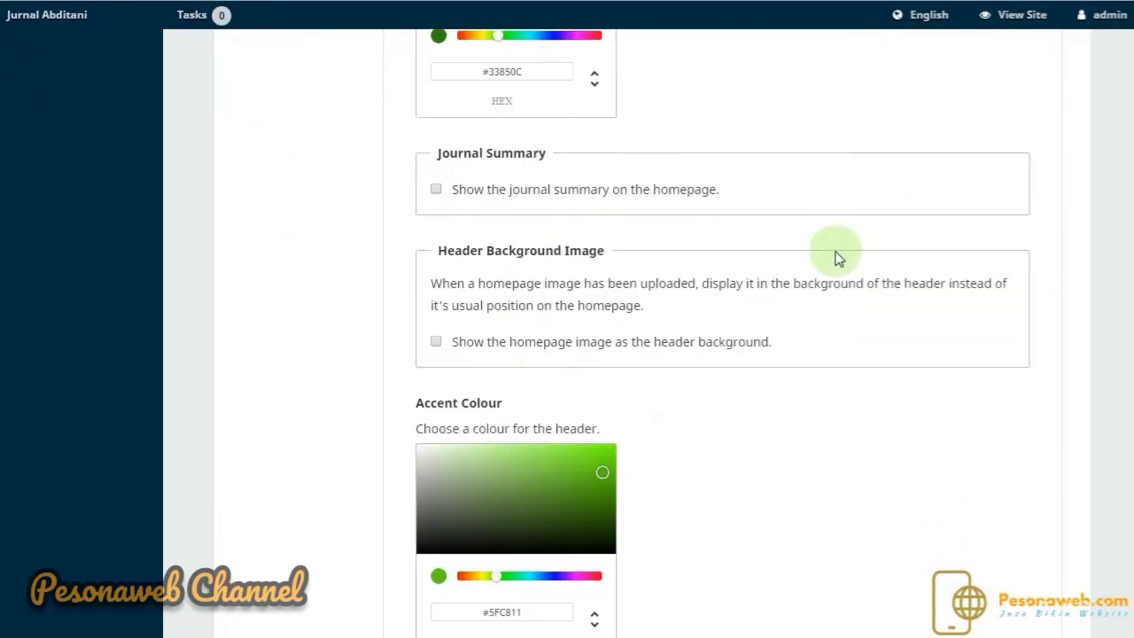
pyautogui.scroll(-4, 839, 257)
pyautogui.scroll(9, 840, 255)
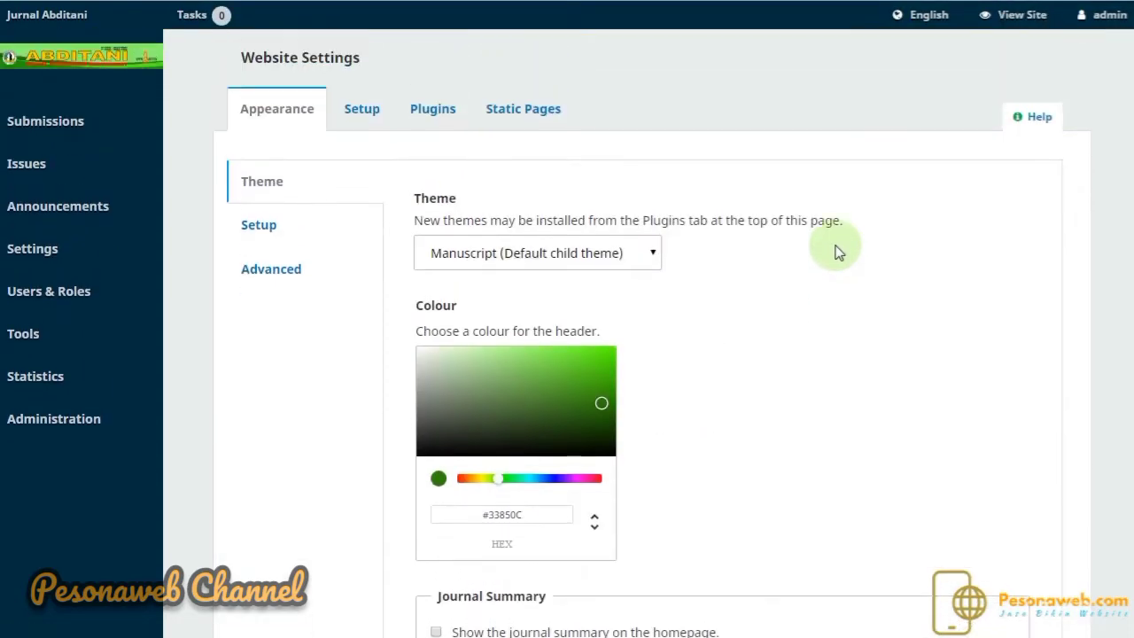
# Look through the website's appearance setup, including logo, page footer and sidebar blocks, and the advanced style sheet, favicon and additional content
pyautogui.click(273, 225)
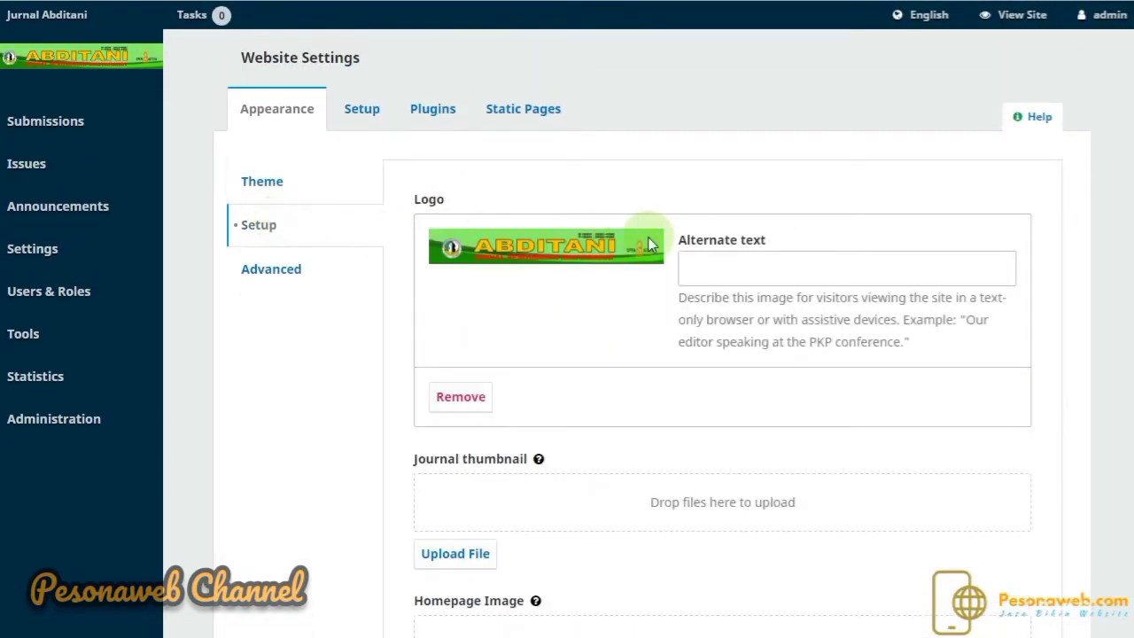
pyautogui.scroll(-7, 648, 236)
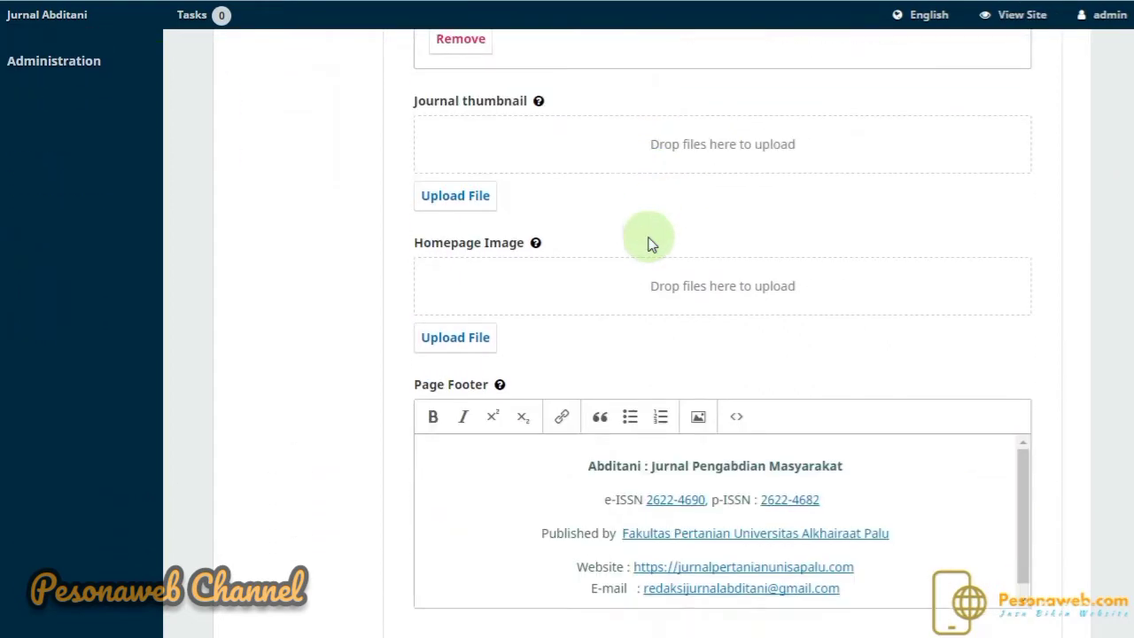
pyautogui.scroll(-4, 648, 239)
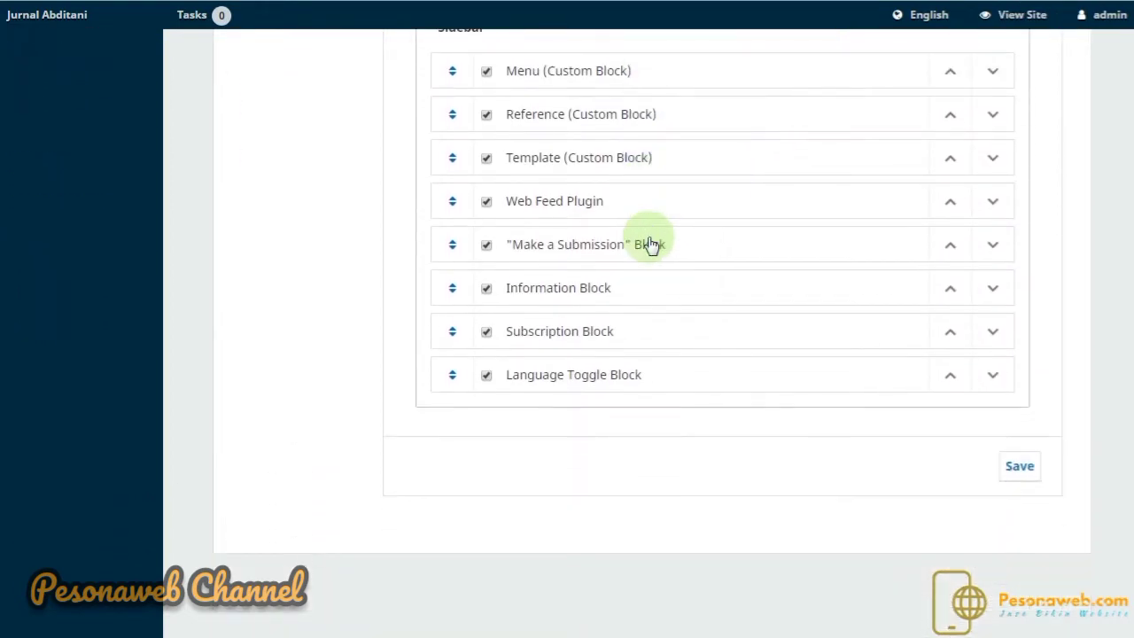
pyautogui.scroll(11, 648, 244)
pyautogui.click(284, 270)
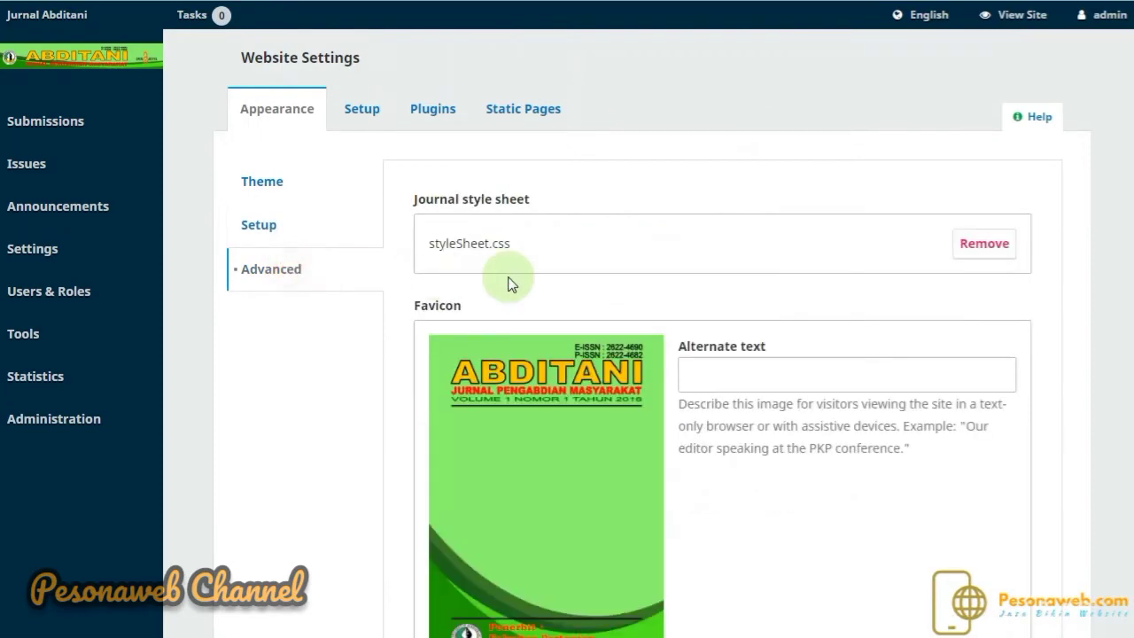
pyautogui.scroll(-10, 509, 279)
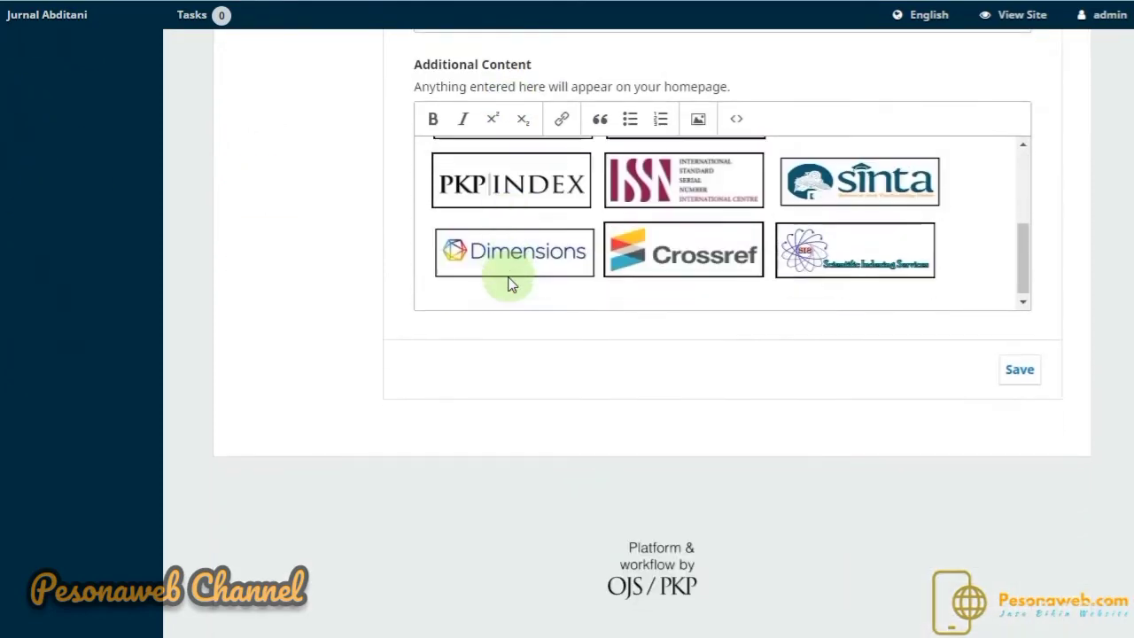
pyautogui.scroll(12, 509, 279)
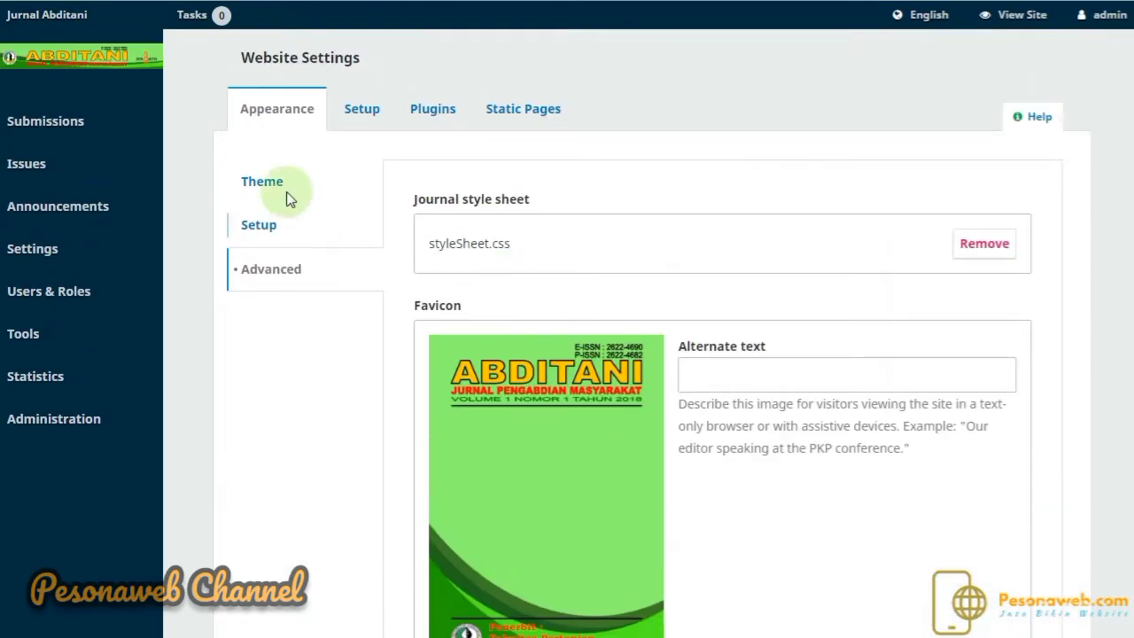
# Review the website setup's descriptions for readers, authors and librarians, and its language settings
pyautogui.click(359, 115)
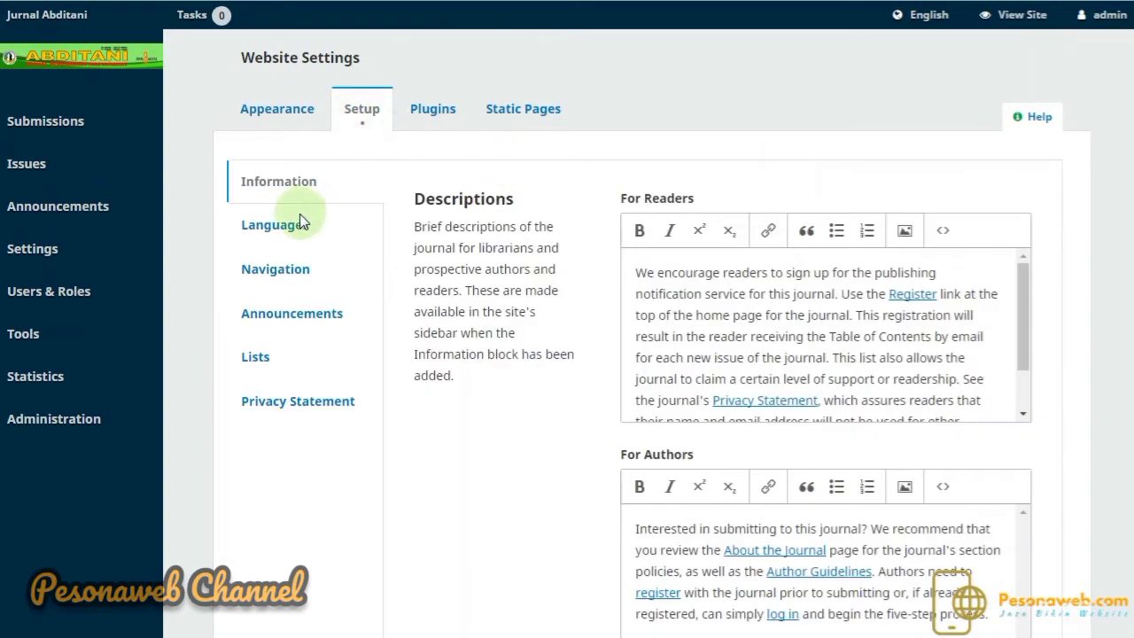
pyautogui.scroll(-3, 526, 220)
pyautogui.scroll(7, 525, 225)
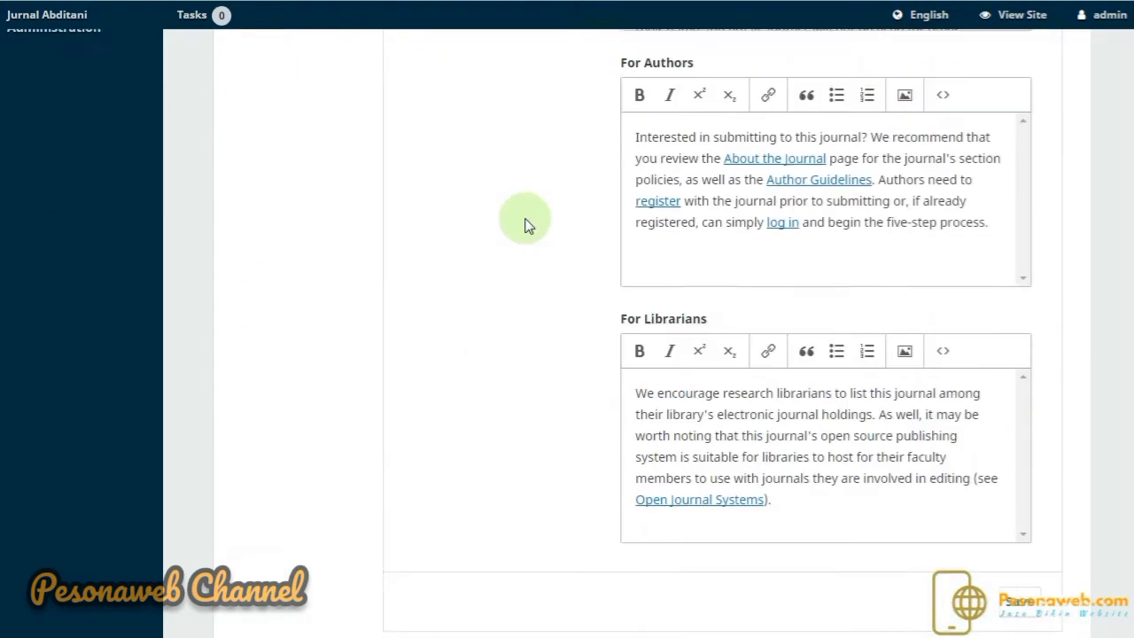
pyautogui.click(288, 228)
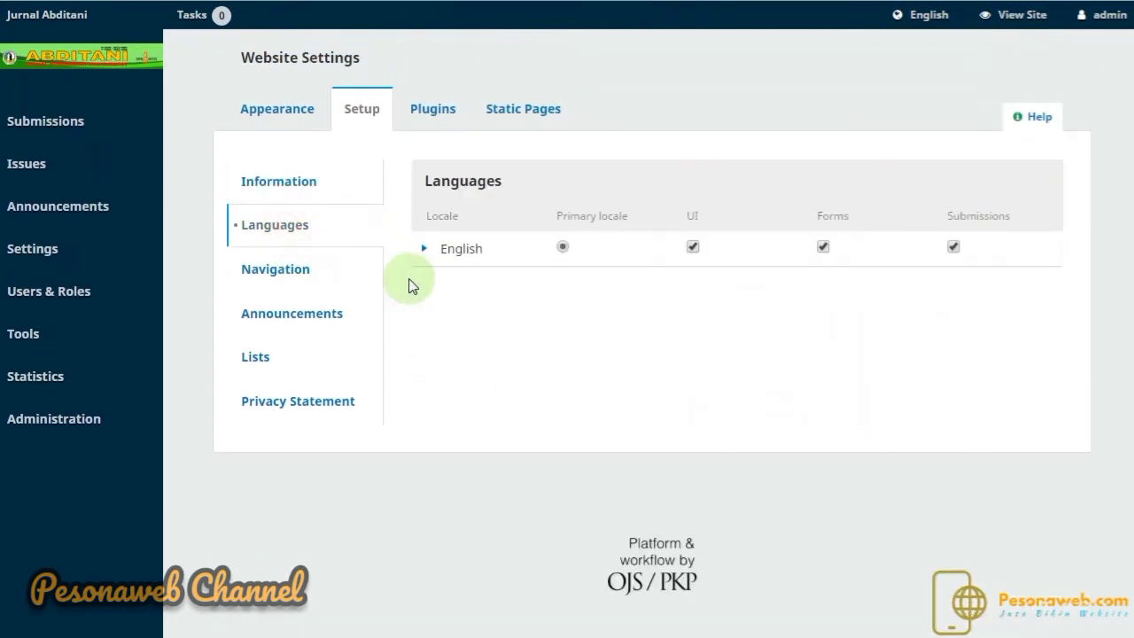
pyautogui.scroll(-1, 410, 286)
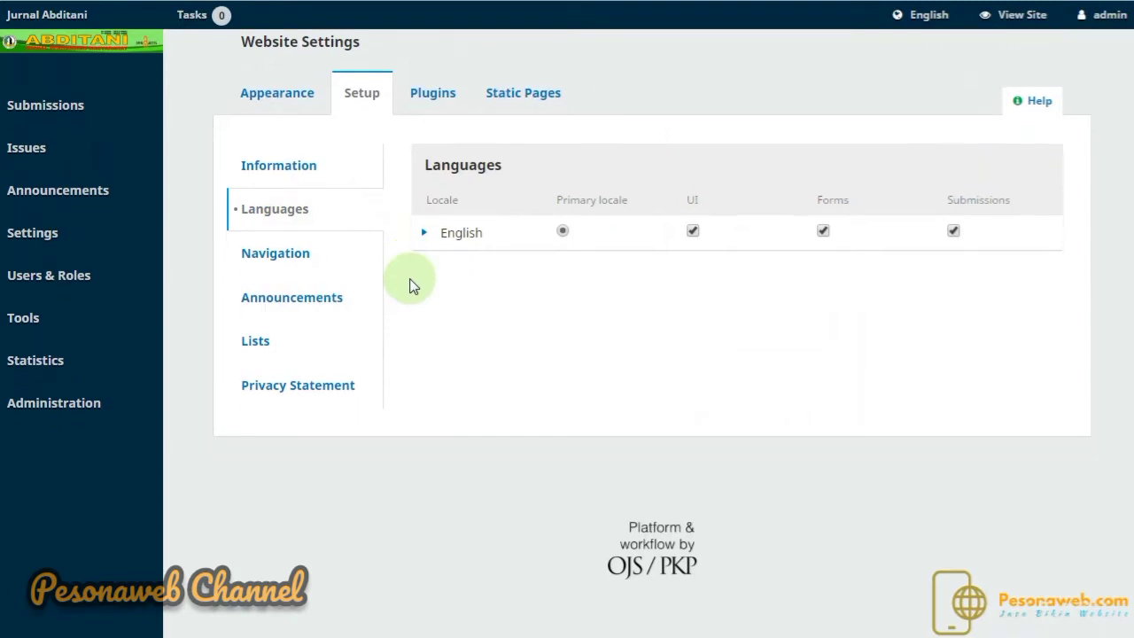
# Examine the website's navigation menus and the full list of navigation menu items
pyautogui.click(279, 257)
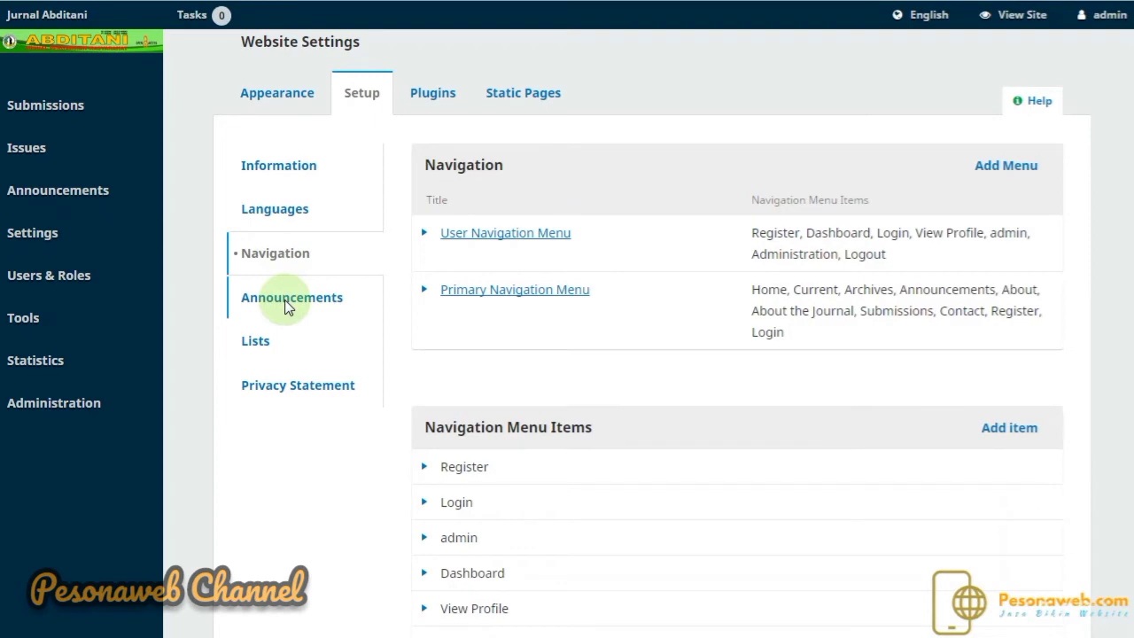
pyautogui.scroll(-8, 458, 320)
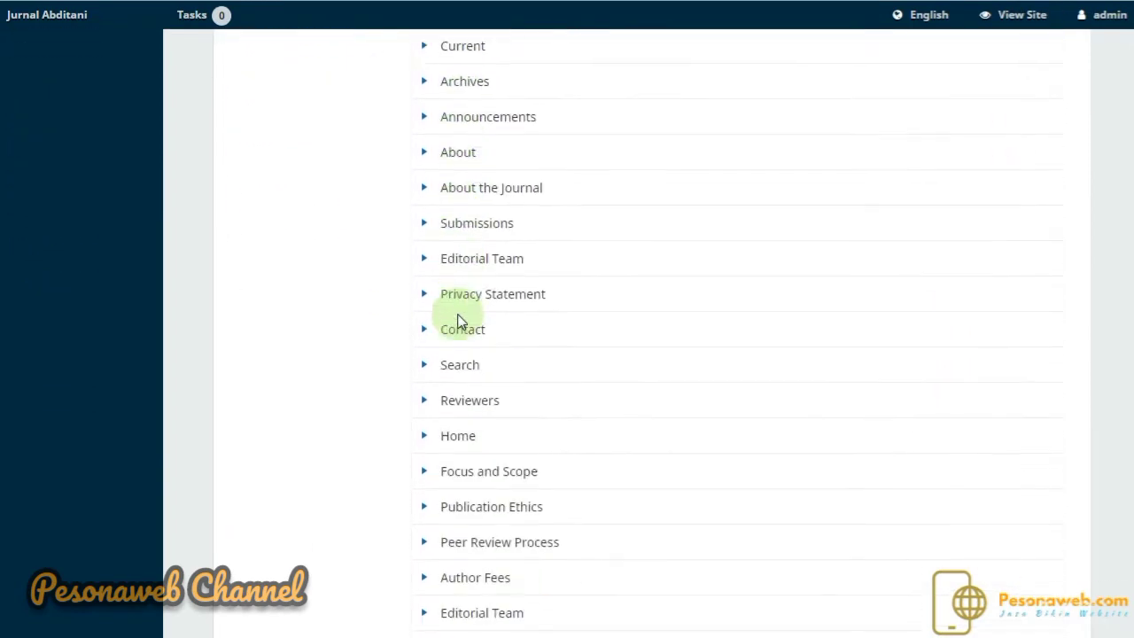
pyautogui.scroll(-8, 459, 321)
pyautogui.scroll(11, 459, 321)
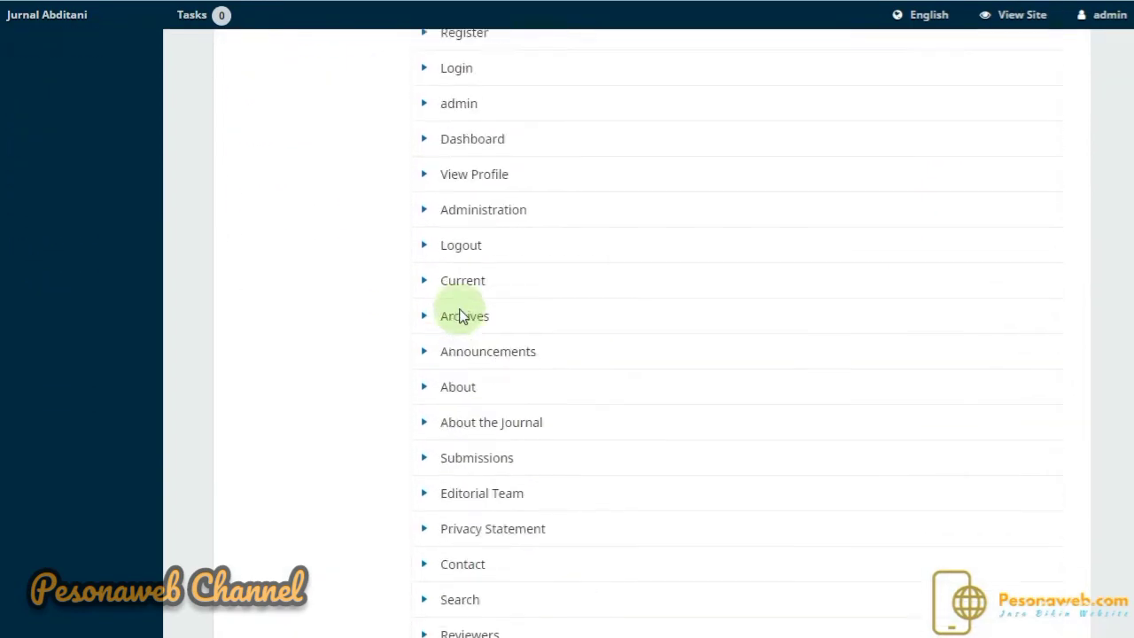
pyautogui.scroll(5, 459, 317)
# Review the website's announcement settings, including the introduction text and homepage display option
pyautogui.click(312, 324)
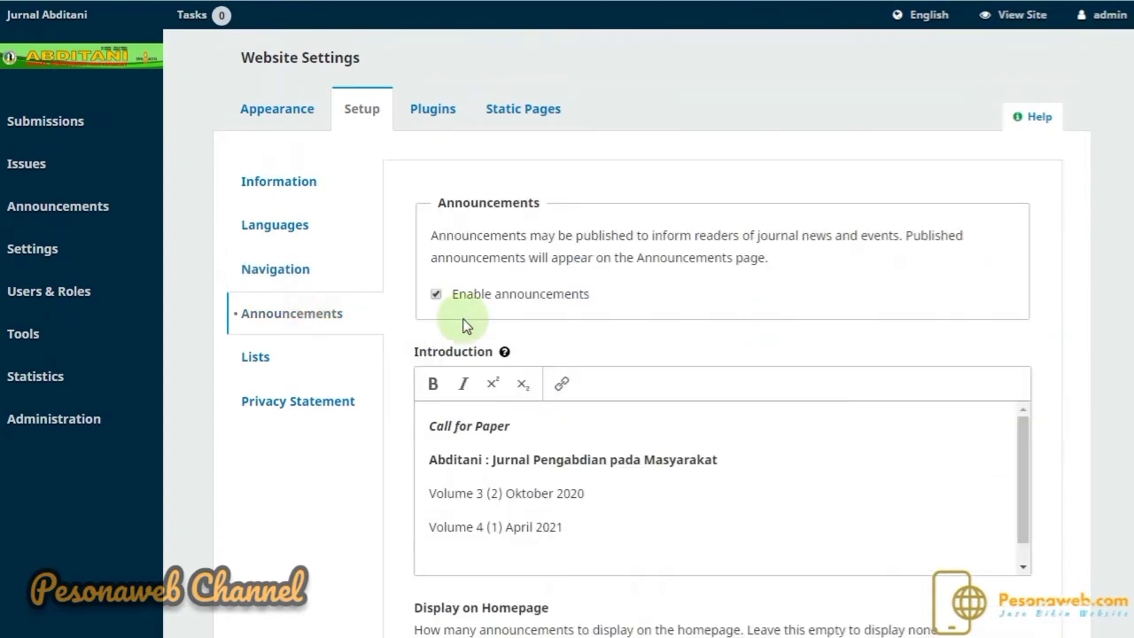
pyautogui.scroll(-5, 467, 326)
pyautogui.scroll(5, 467, 325)
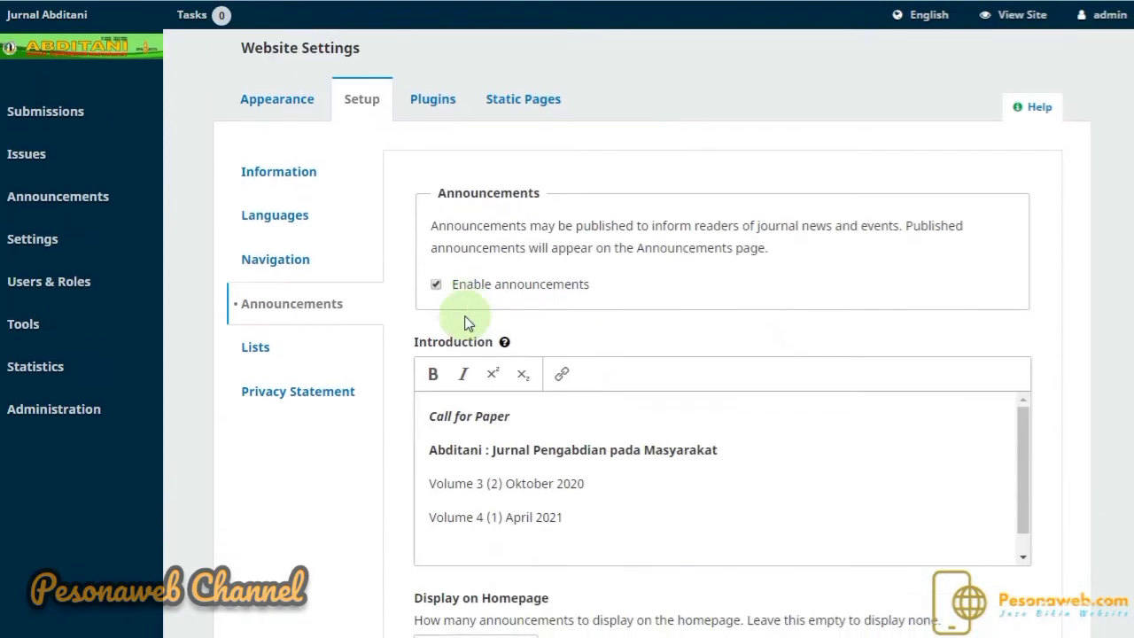
# Check the website's list settings for items per page and page links, and read the privacy statement
pyautogui.click(257, 358)
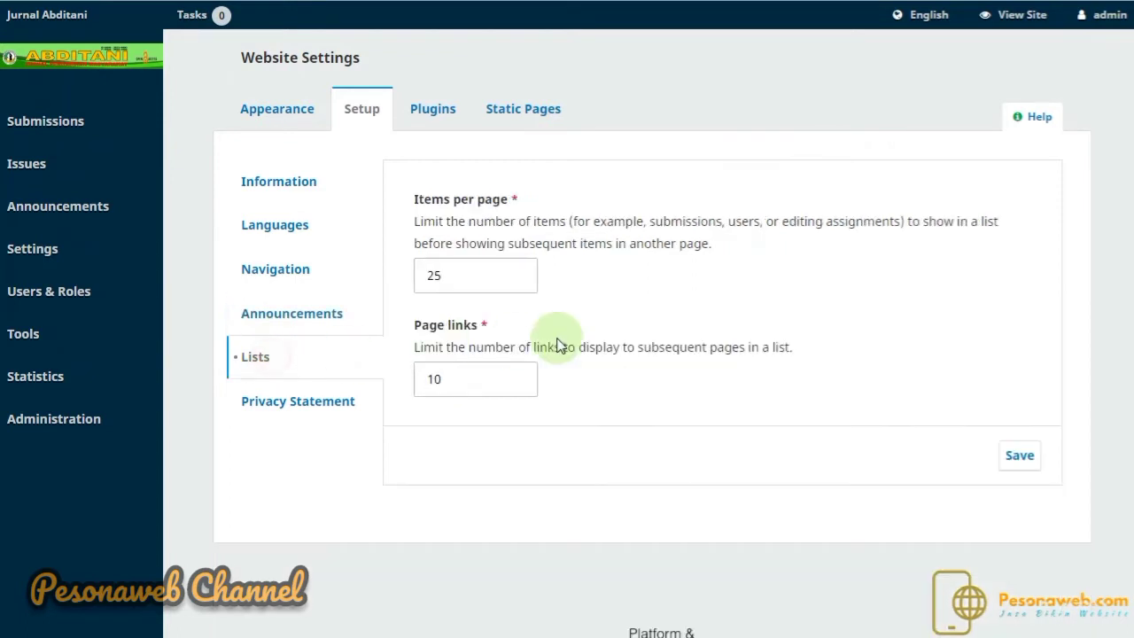
pyautogui.scroll(-2, 562, 340)
pyautogui.scroll(2, 562, 335)
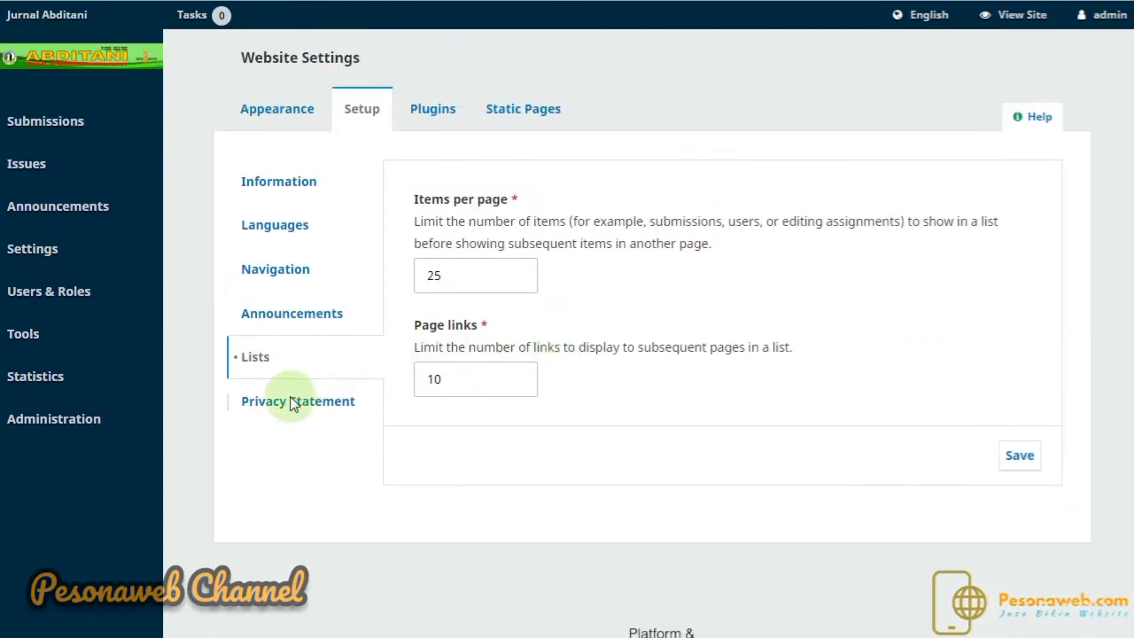
pyautogui.click(295, 405)
pyautogui.scroll(-2, 638, 350)
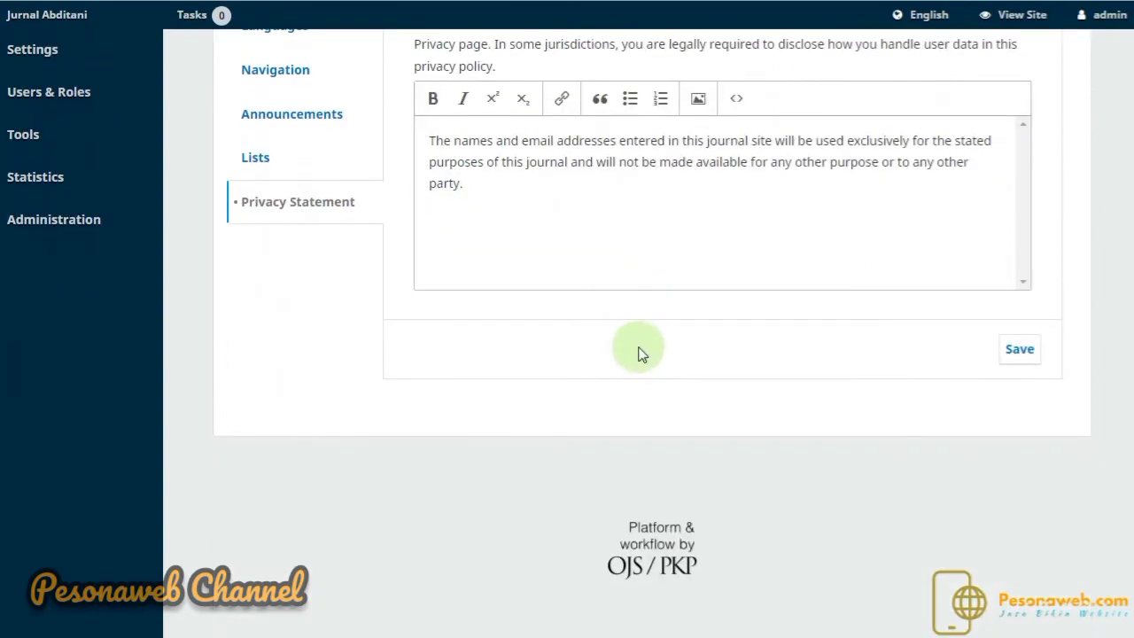
pyautogui.scroll(2, 641, 353)
# Browse the installed plugins by category, from the metadata plugins down to the report and theme plugins
pyautogui.click(460, 118)
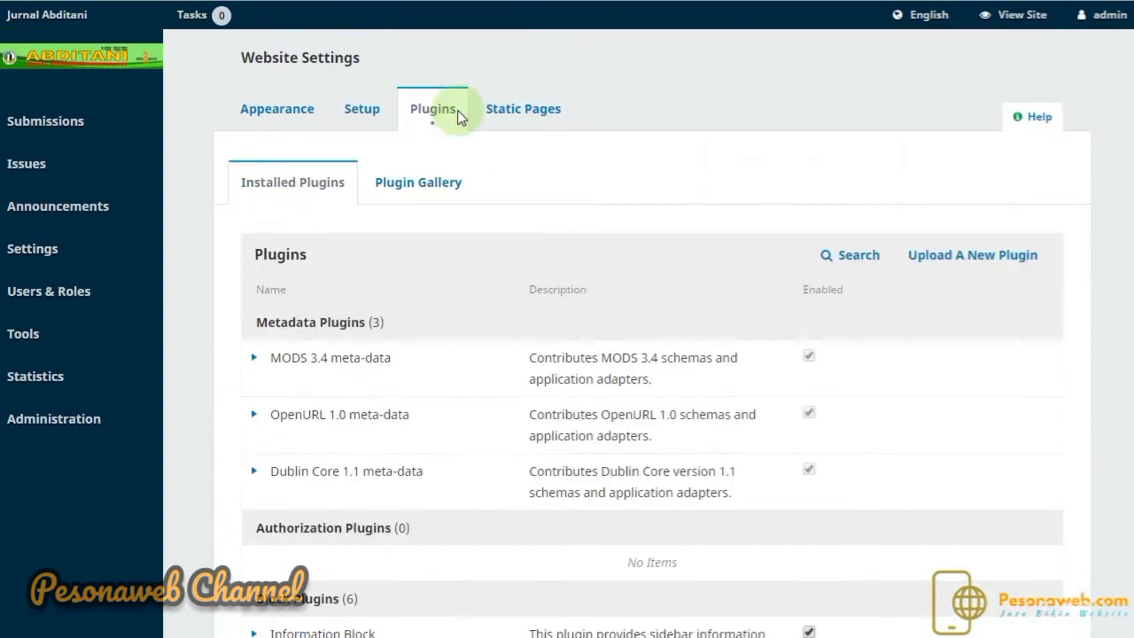
pyautogui.scroll(-5, 631, 234)
pyautogui.scroll(-15, 635, 235)
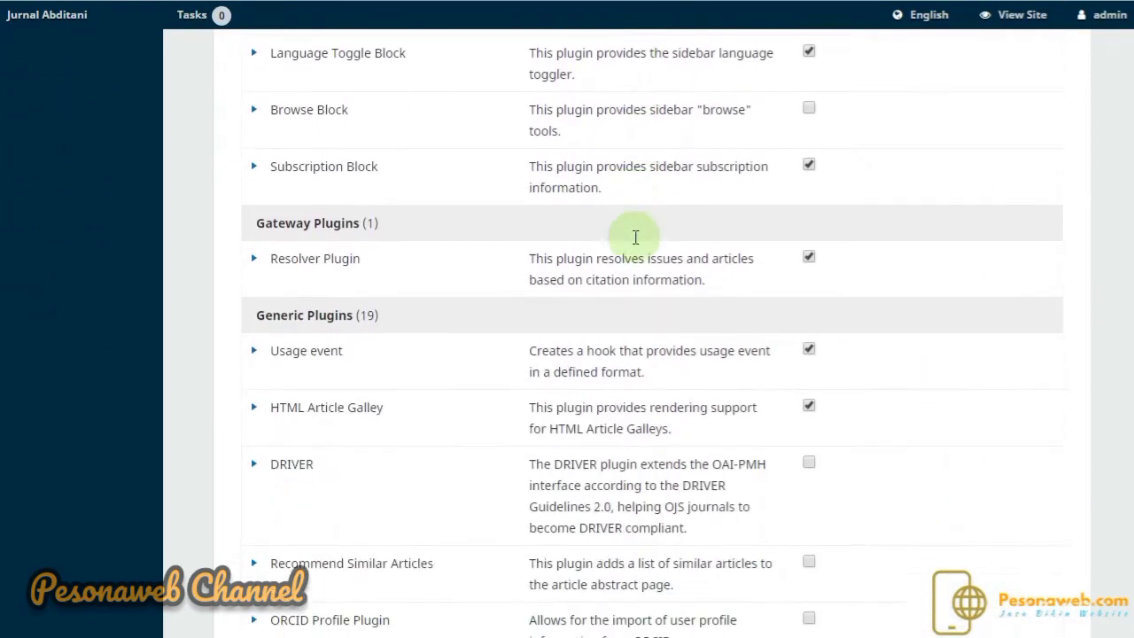
pyautogui.scroll(-10, 635, 240)
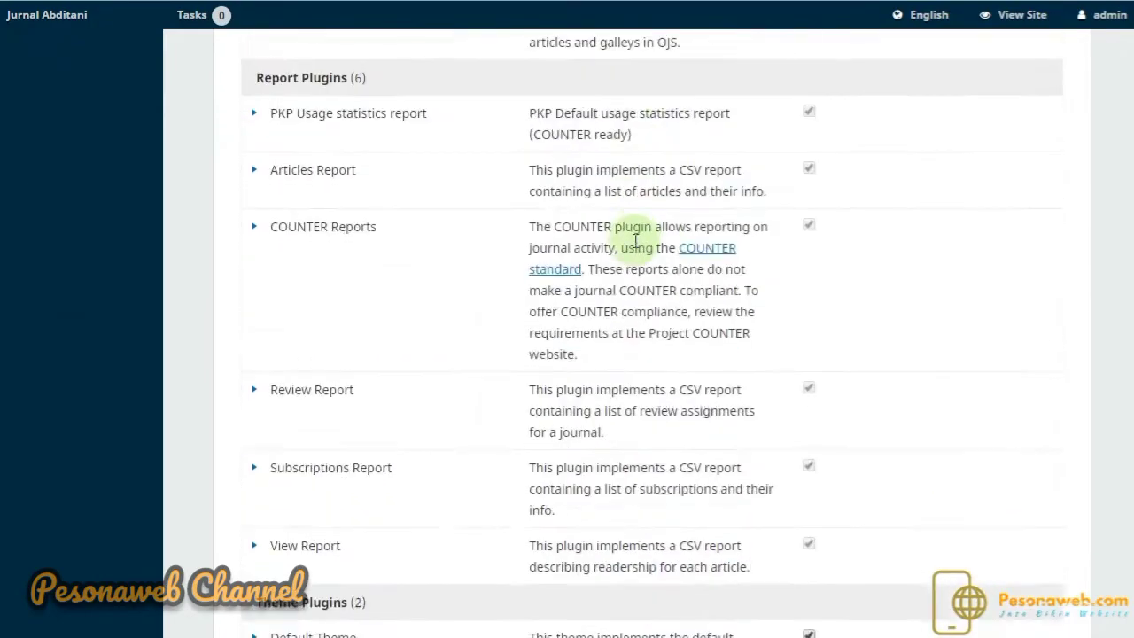
pyautogui.scroll(20, 635, 248)
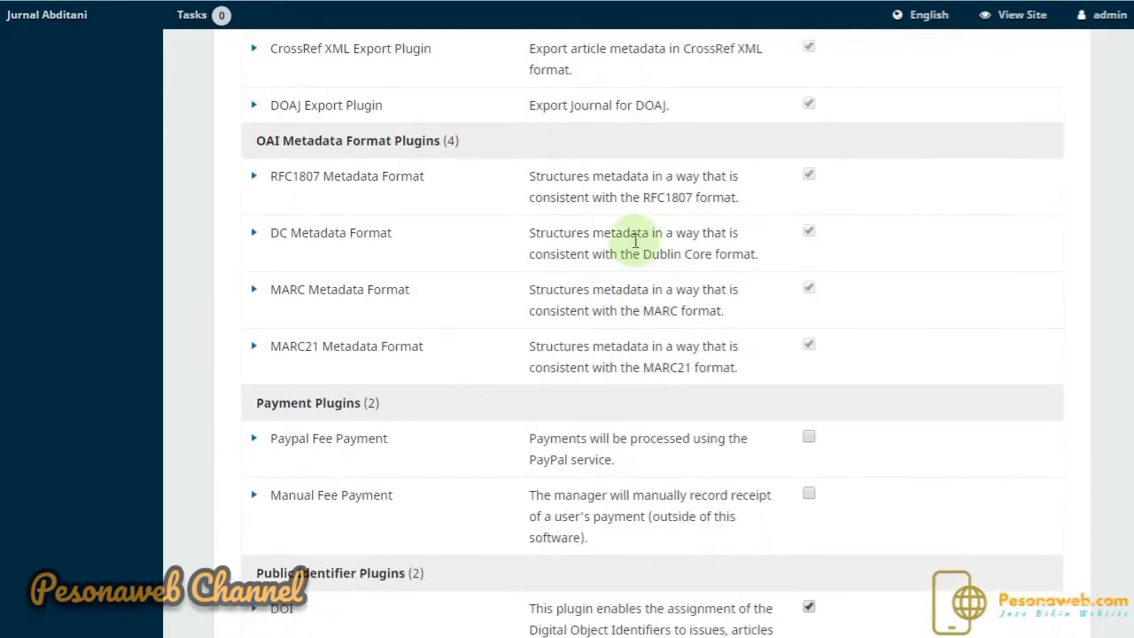
pyautogui.scroll(20, 635, 241)
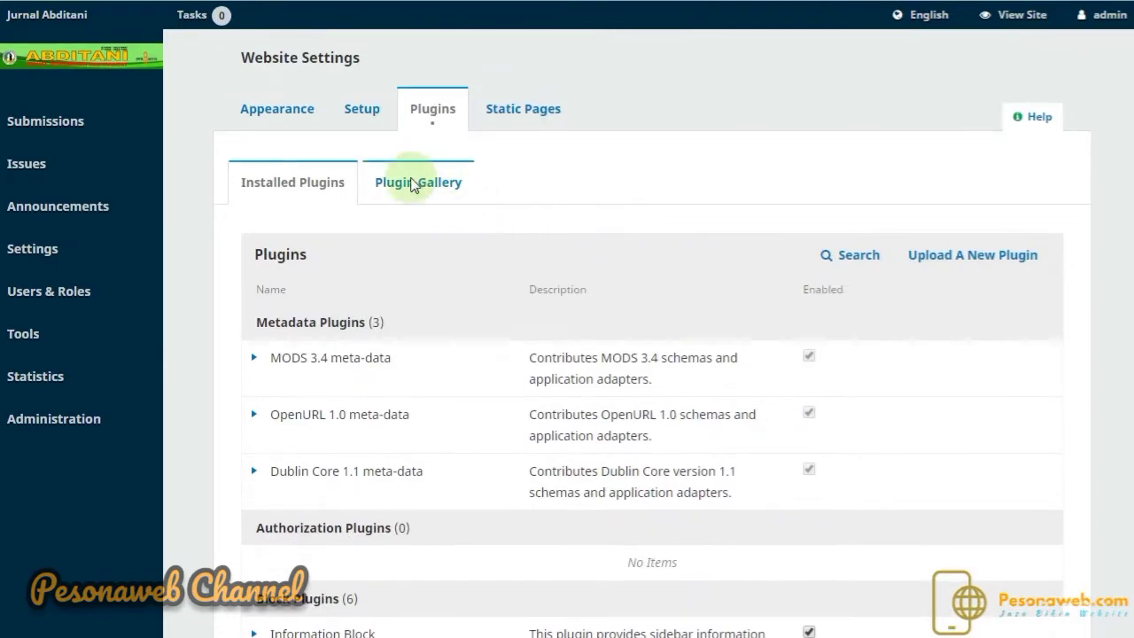
# Browse the plugins offered in the Plugin Gallery and view the website's static pages
pyautogui.click(412, 182)
pyautogui.scroll(-8, 541, 206)
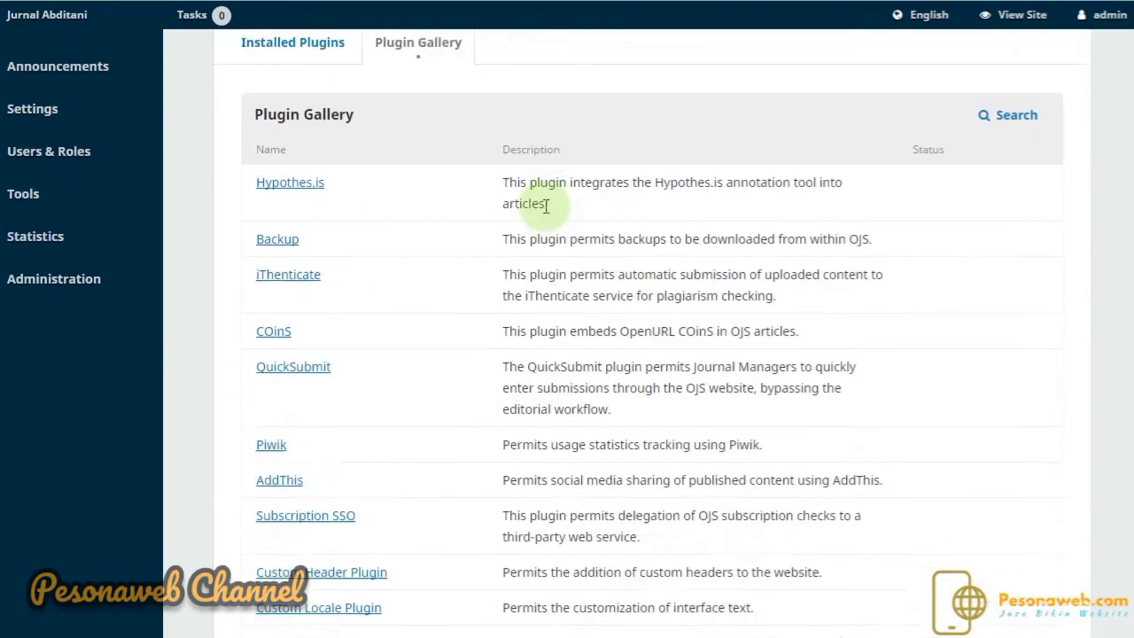
pyautogui.scroll(-10, 545, 206)
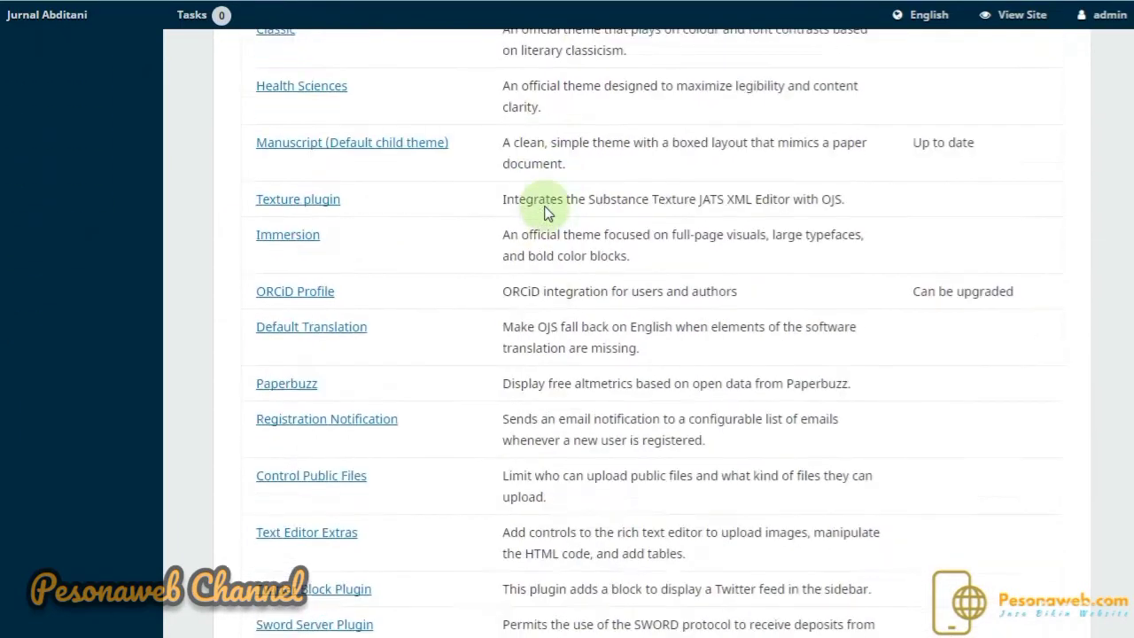
pyautogui.scroll(15, 545, 213)
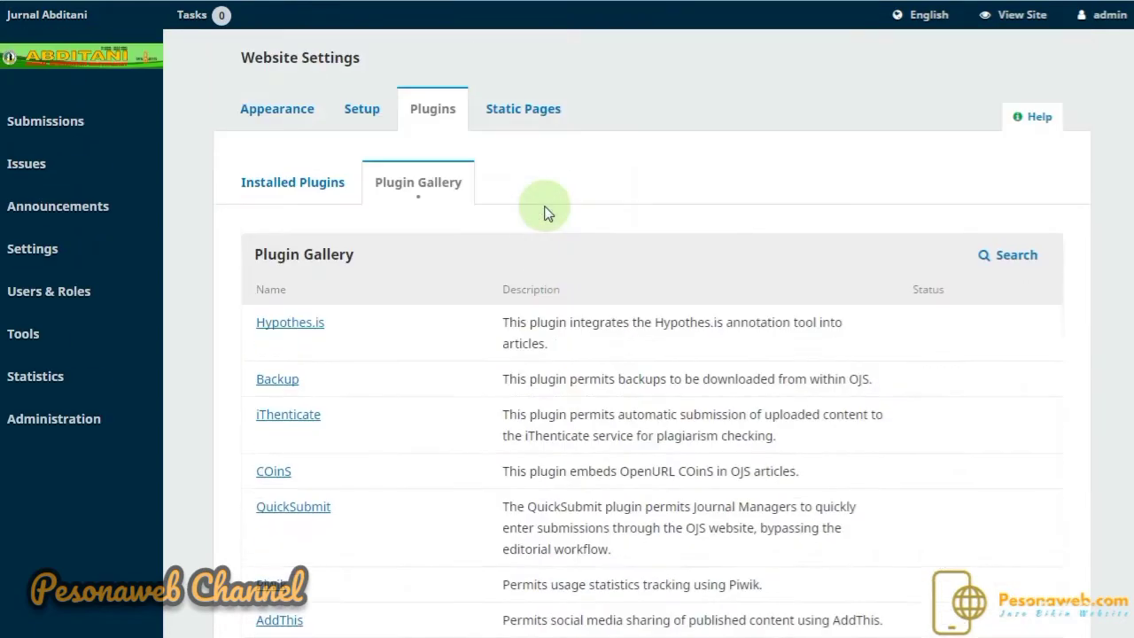
pyautogui.click(524, 118)
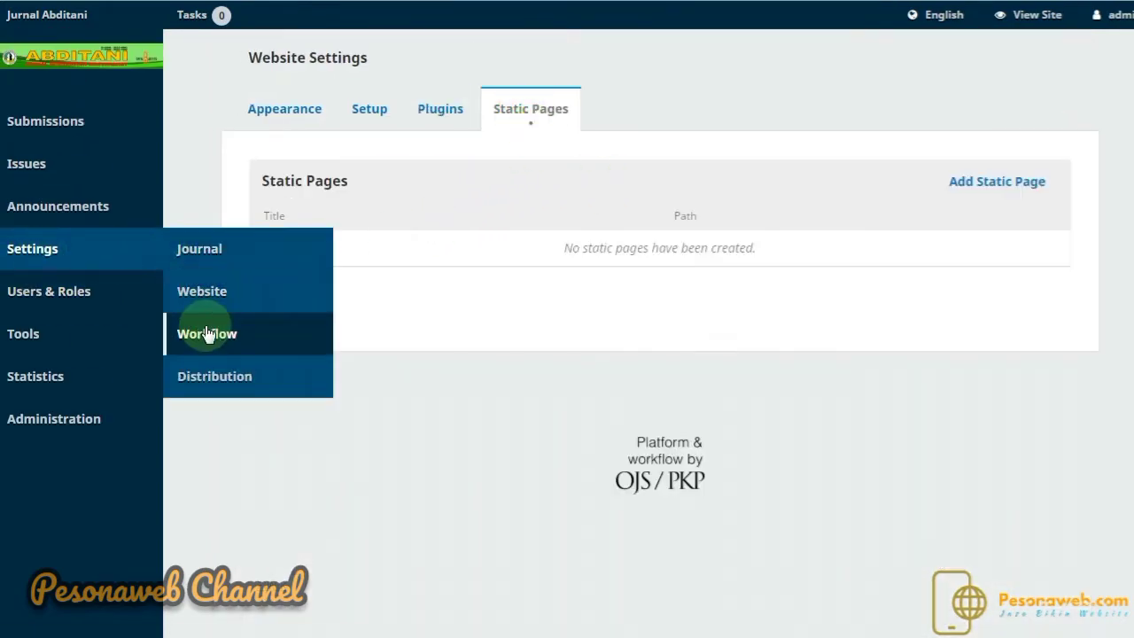
# Open the workflow settings and review the submission metadata options, from Coverage to Publisher ID
pyautogui.click(208, 330)
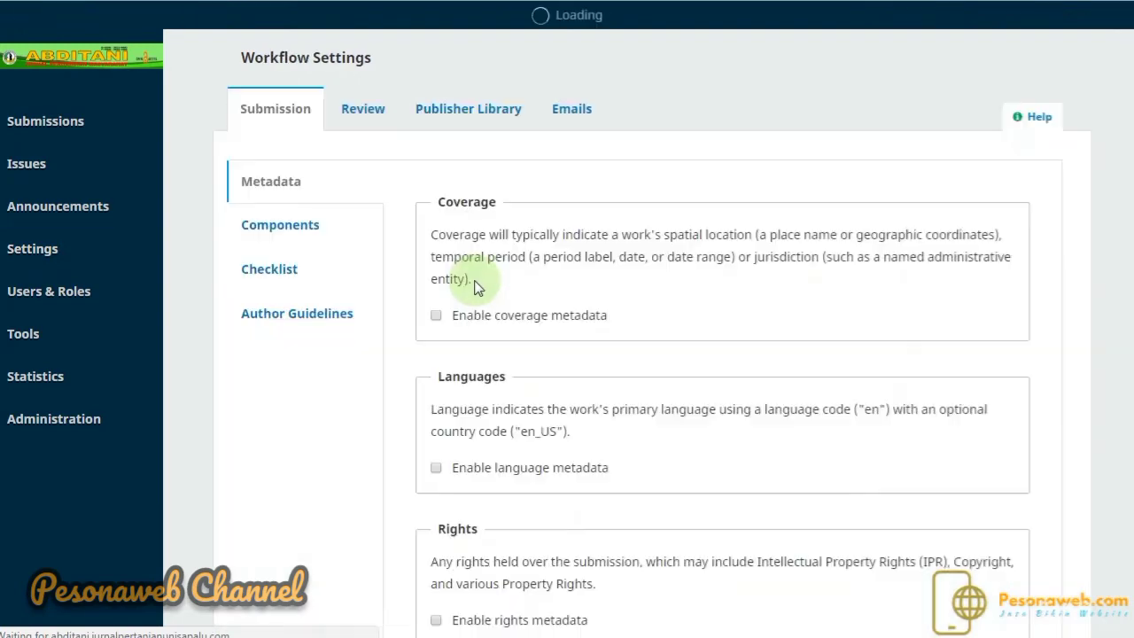
pyautogui.scroll(-10, 472, 282)
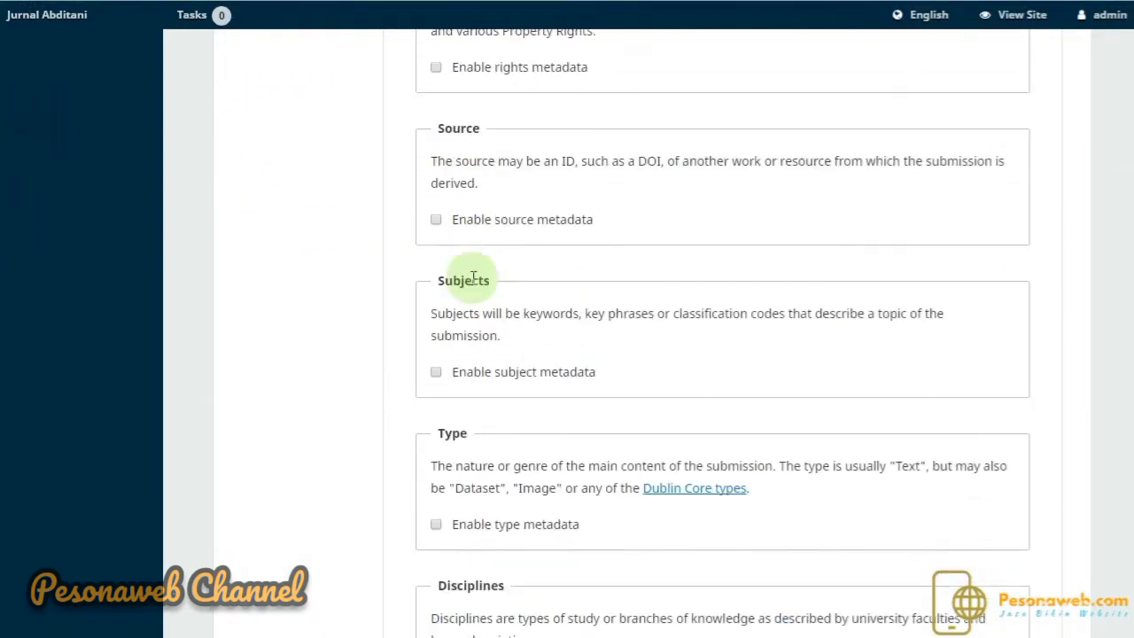
pyautogui.scroll(-10, 473, 282)
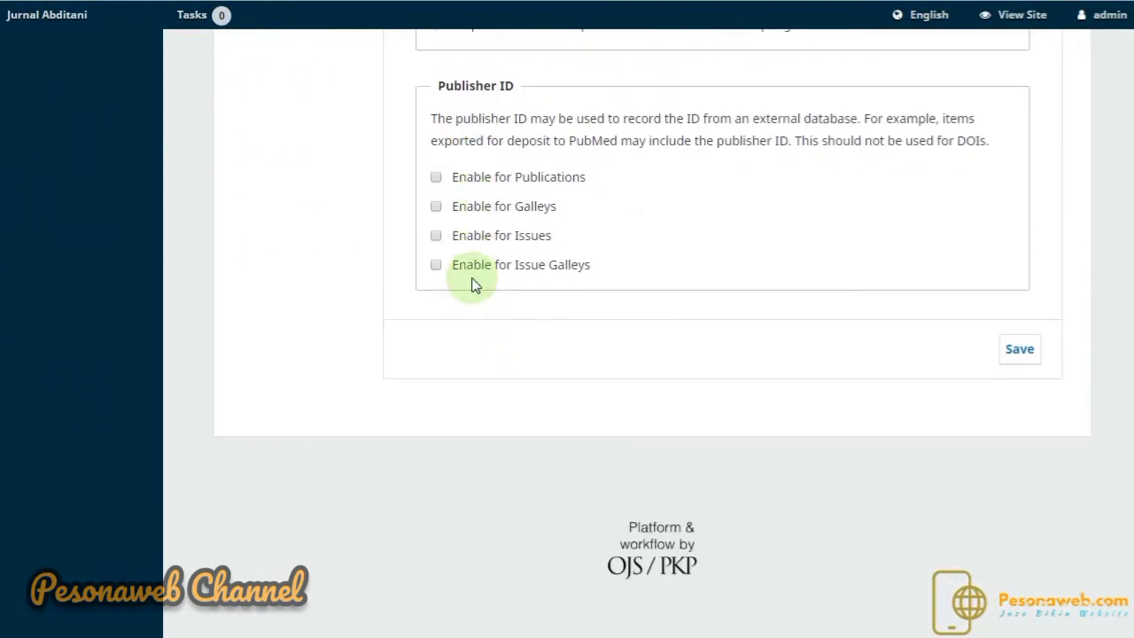
pyautogui.scroll(4, 472, 282)
pyautogui.scroll(10, 472, 282)
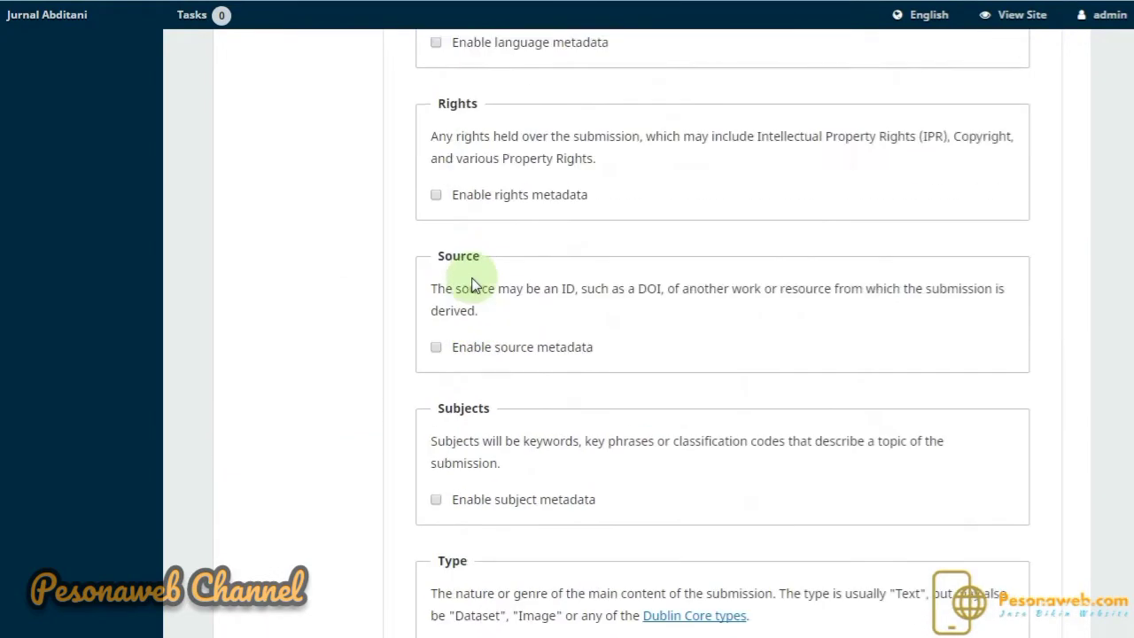
# Look through the article components and the submission preparation checklist in the submission workflow settings
pyautogui.click(329, 234)
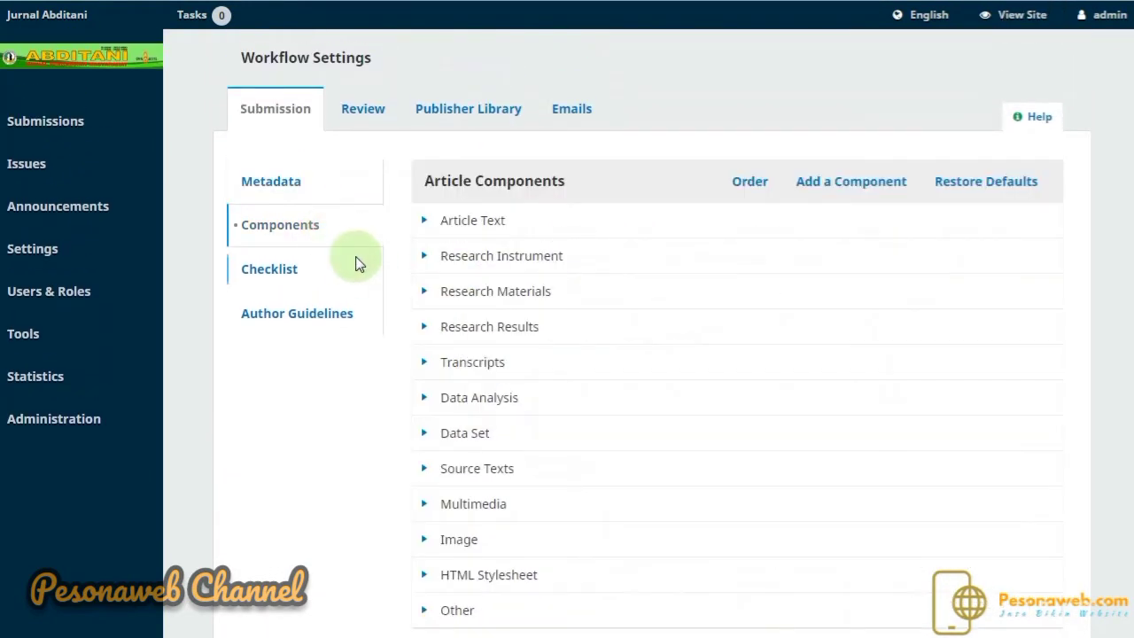
pyautogui.scroll(-1, 361, 266)
pyautogui.scroll(-2, 360, 266)
pyautogui.scroll(3, 360, 265)
pyautogui.click(295, 275)
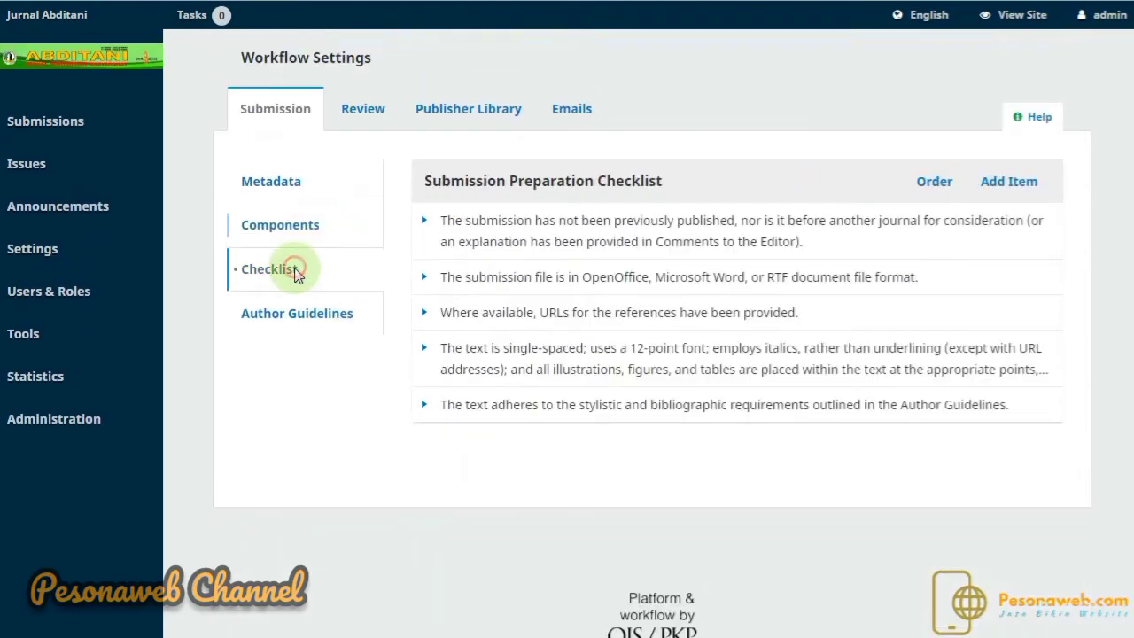
pyautogui.click(292, 314)
pyautogui.click(295, 275)
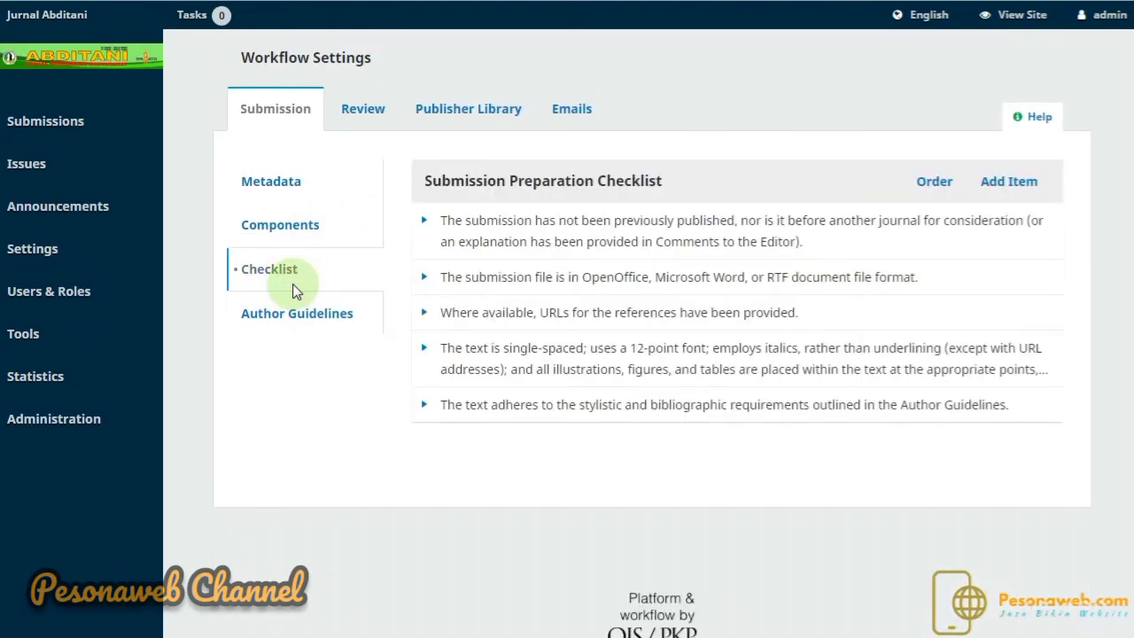
# View the author guidelines and copyright notice fields for submissions
pyautogui.click(297, 319)
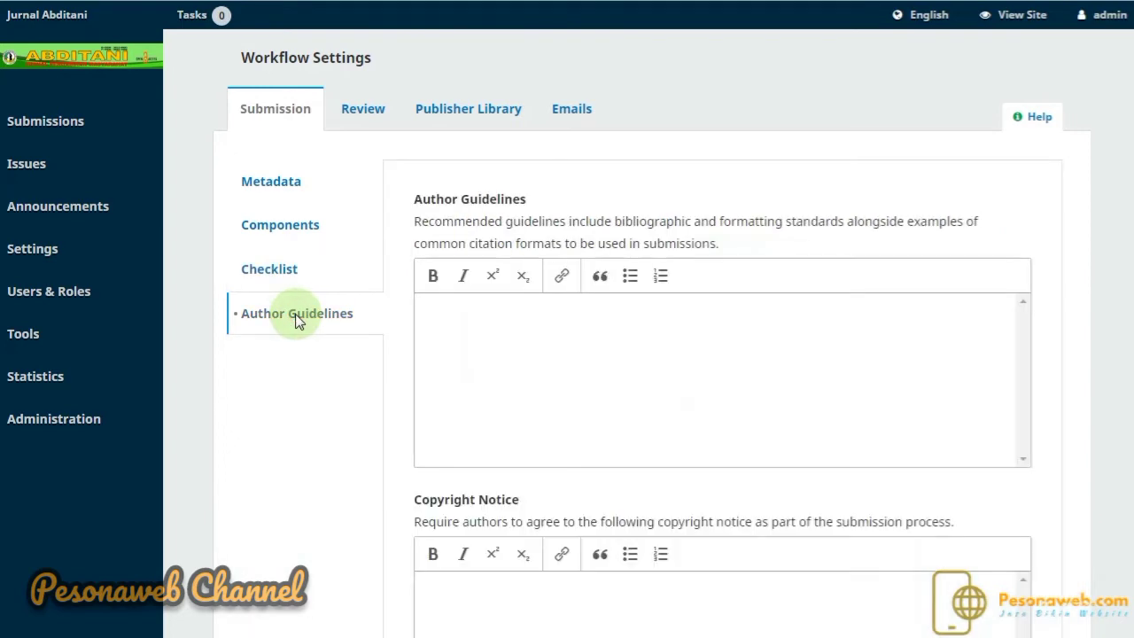
pyautogui.scroll(-5, 299, 321)
pyautogui.scroll(5, 299, 321)
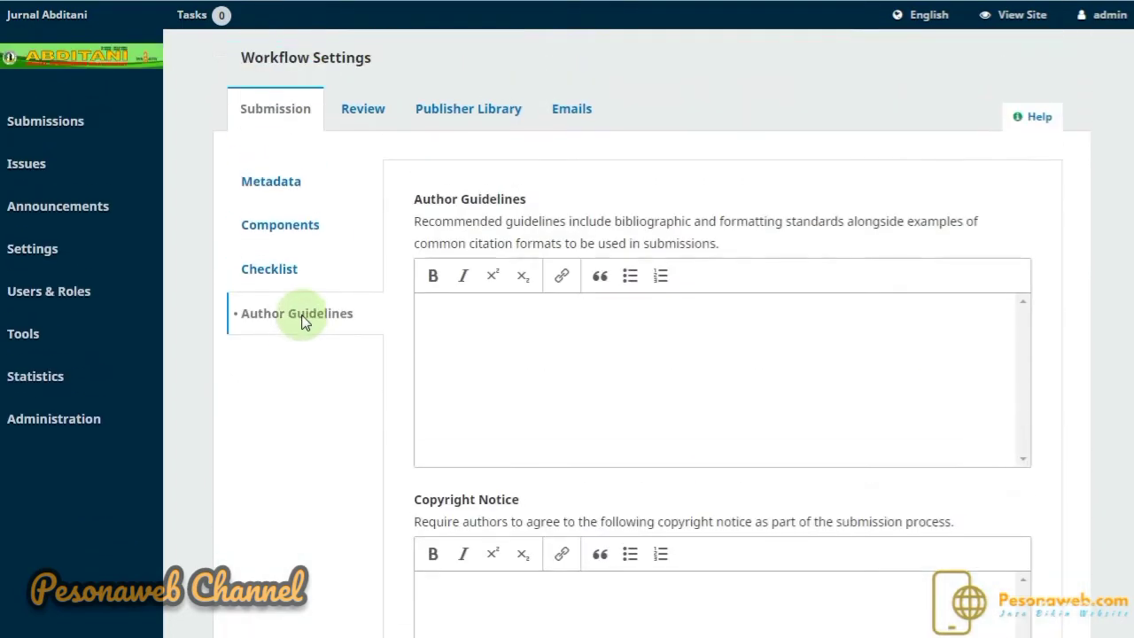
# Review the review setup options, from the default review mode to the deadlines and automated email reminders
pyautogui.click(395, 107)
pyautogui.scroll(-3, 434, 200)
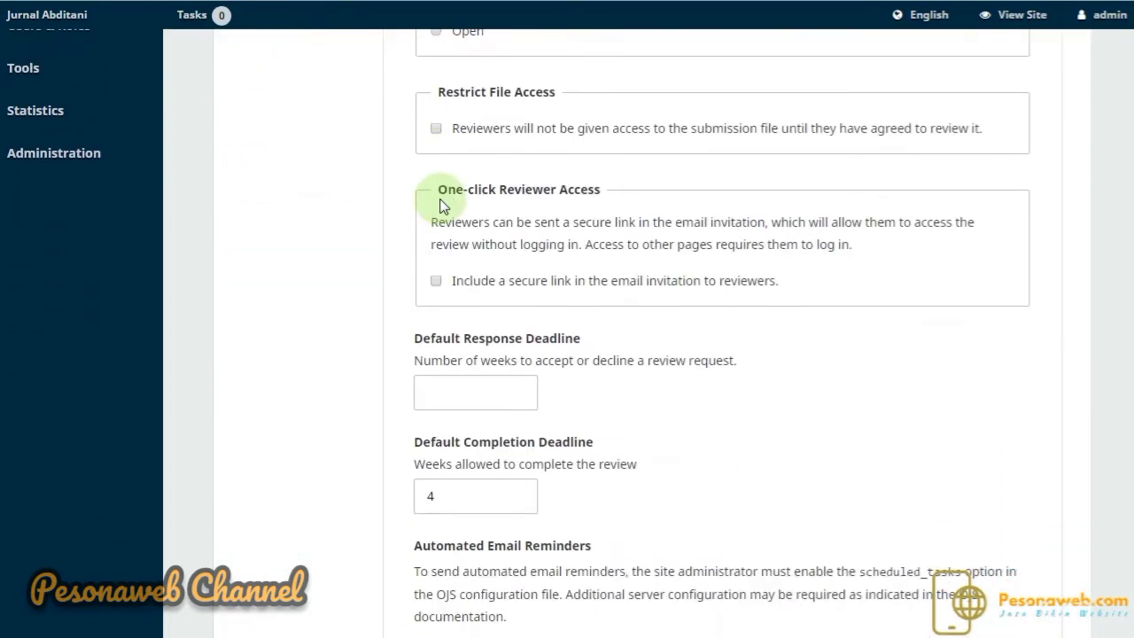
pyautogui.scroll(-3, 443, 204)
pyautogui.scroll(6, 443, 212)
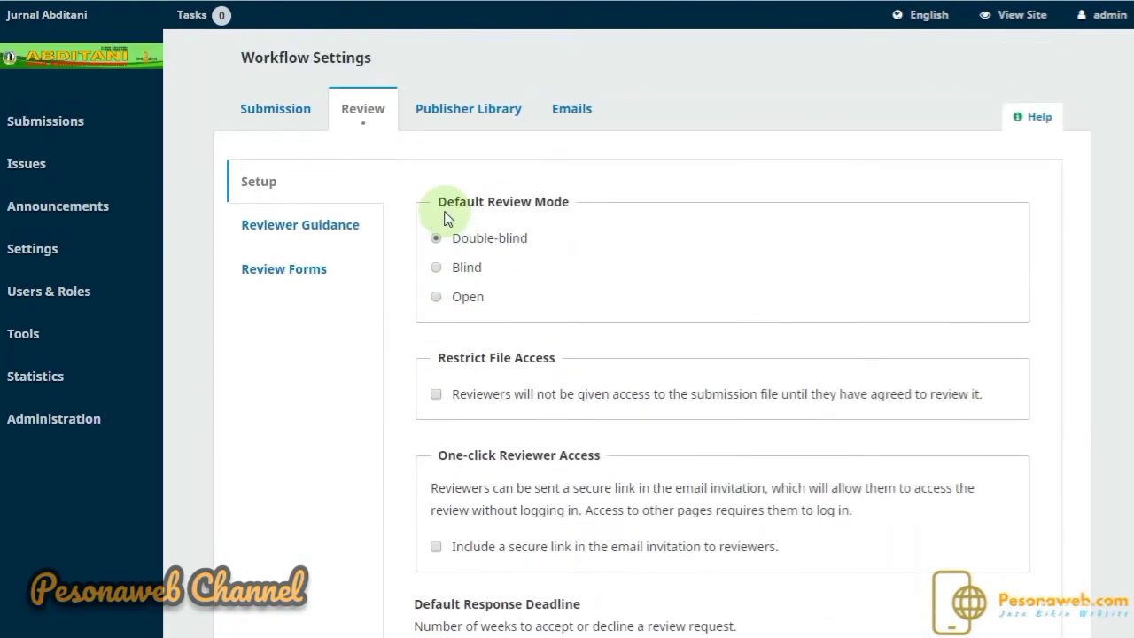
# Check the reviewer guidance fields, from review guidelines to the blind review link, and view the review forms
pyautogui.click(311, 228)
pyautogui.scroll(-5, 320, 273)
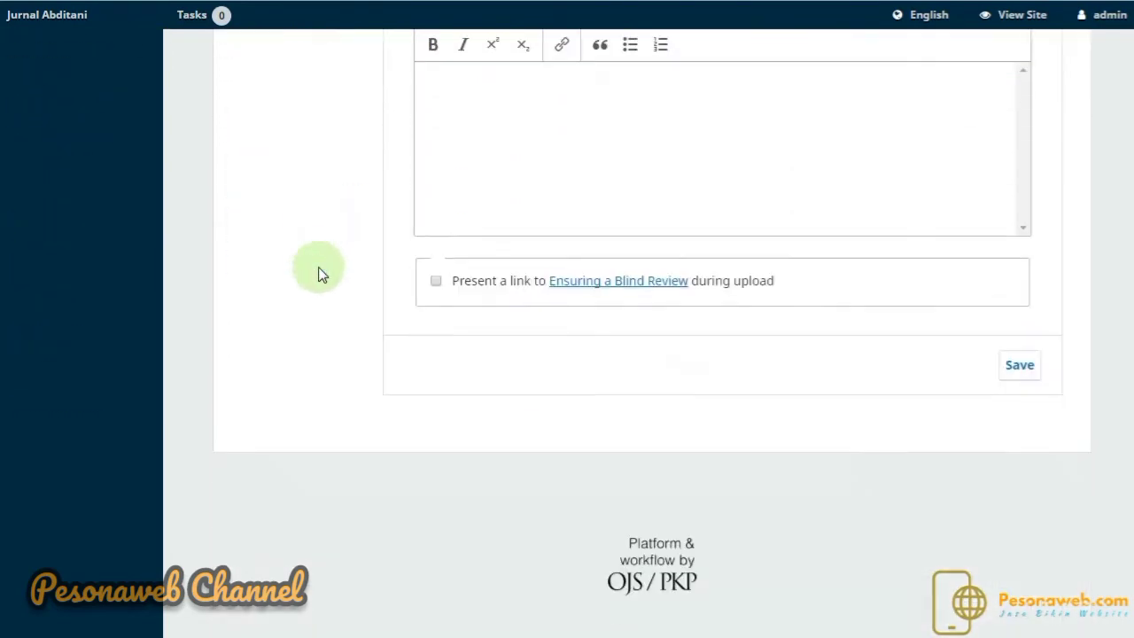
pyautogui.scroll(5, 320, 275)
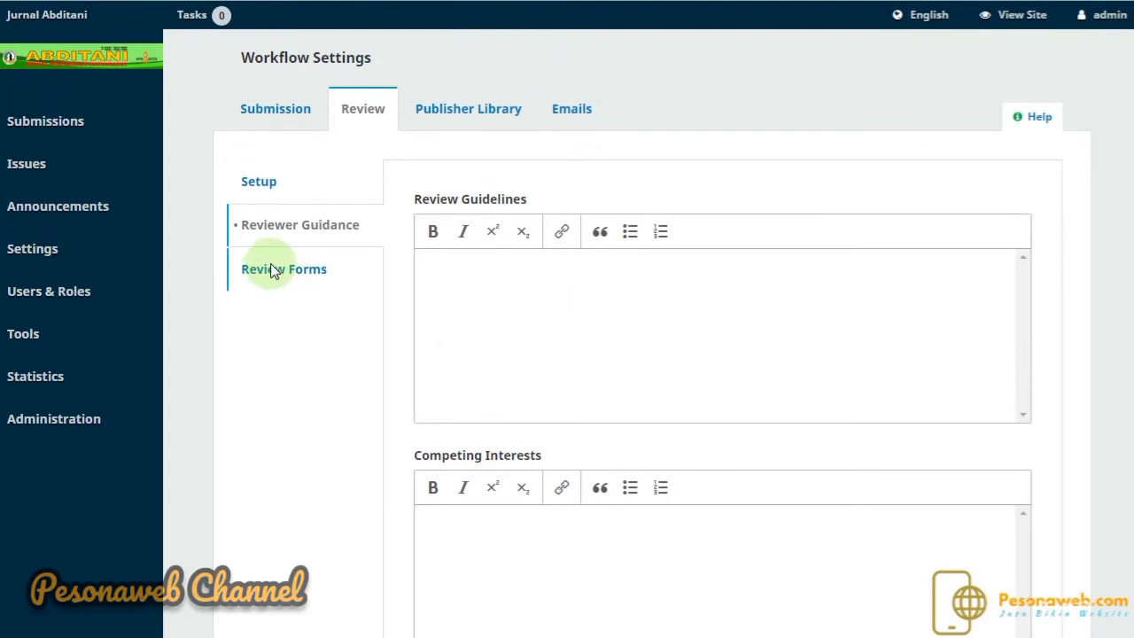
pyautogui.click(273, 179)
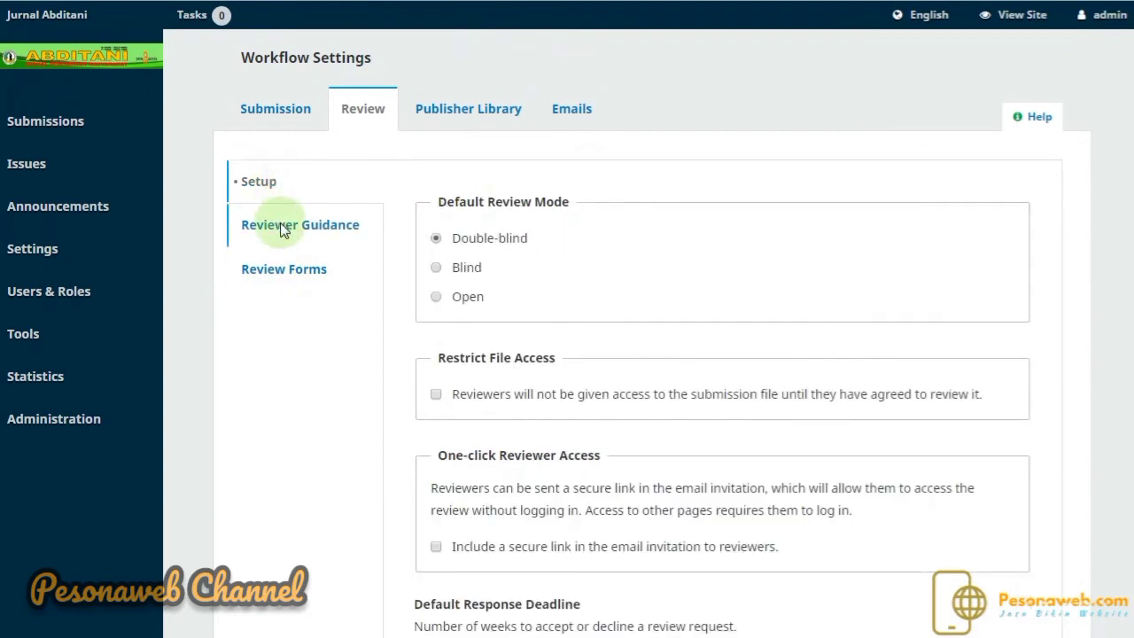
pyautogui.click(282, 227)
pyautogui.click(280, 270)
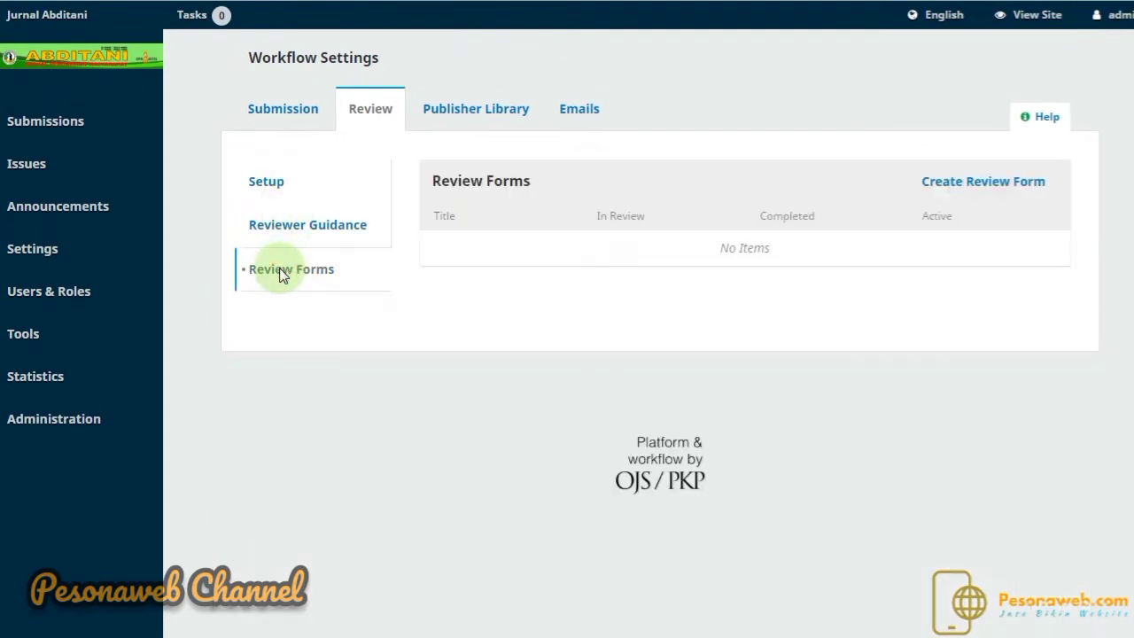
# View the publisher library and the workflow email setup with its signature and bounce address
pyautogui.click(447, 116)
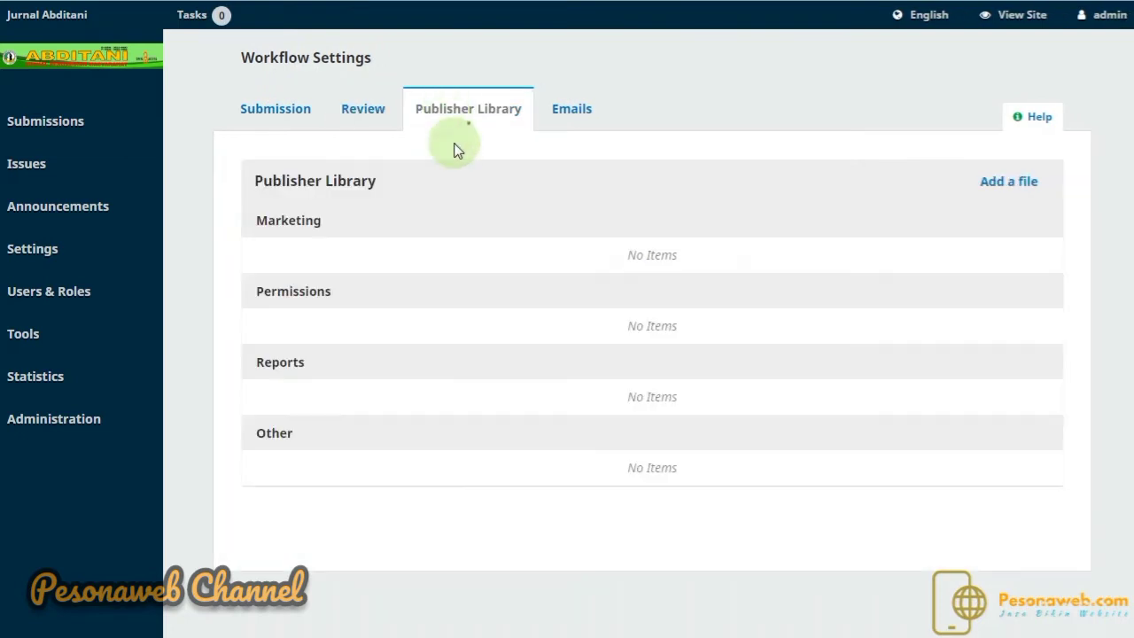
pyautogui.click(590, 117)
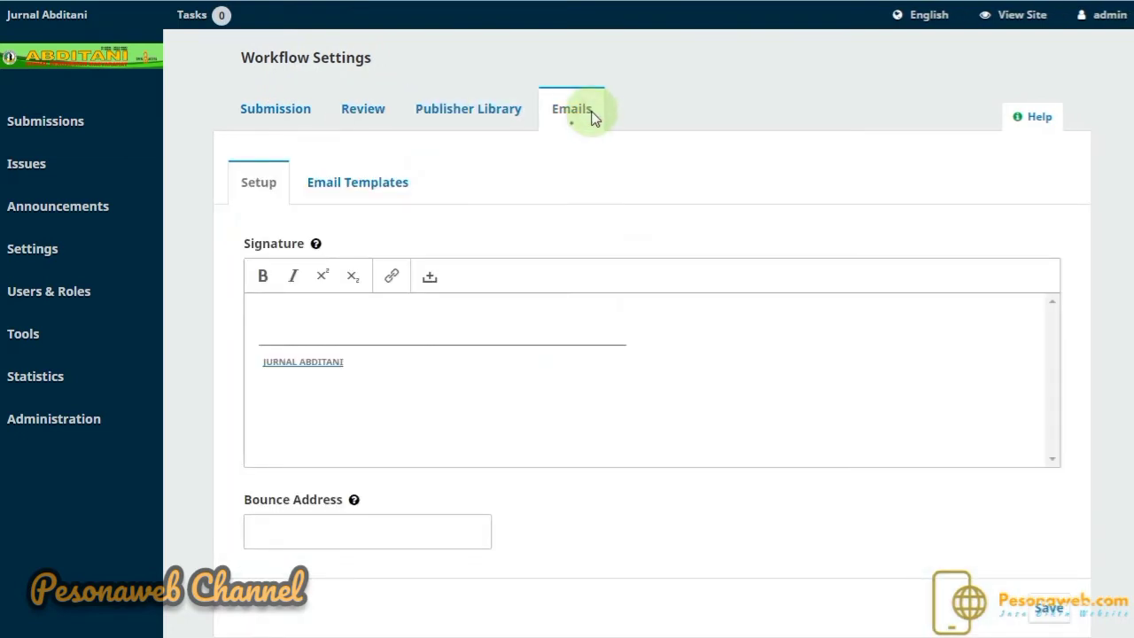
pyautogui.click(399, 196)
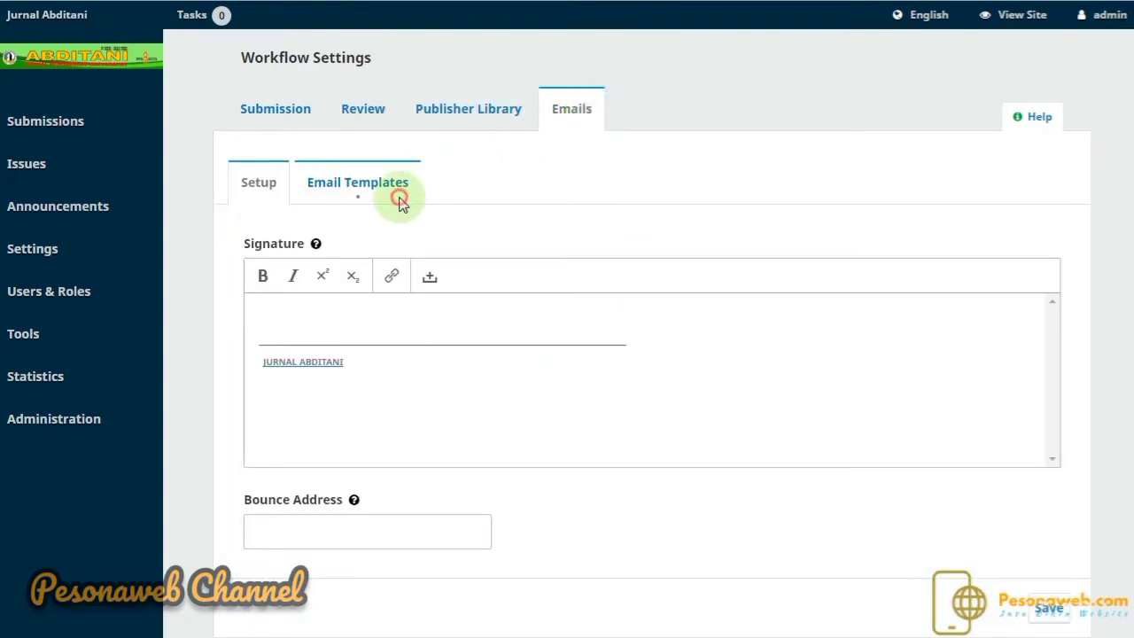
pyautogui.click(248, 197)
# Open the distribution settings and review the license options, from Copyright Holder to License Terms
pyautogui.moveTo(116, 291)
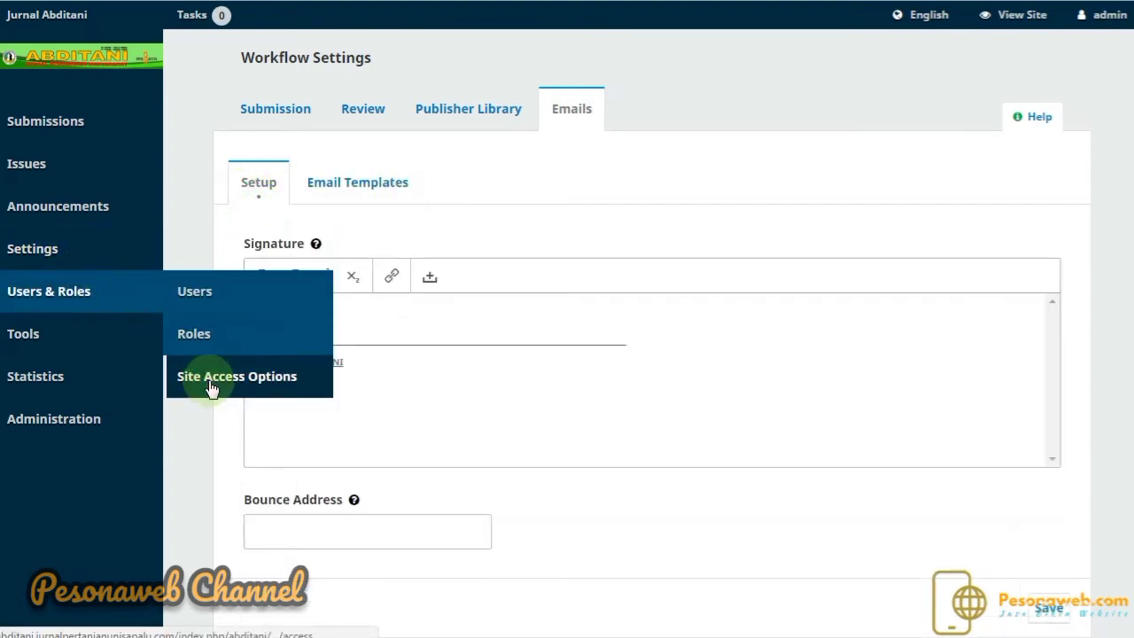
pyautogui.click(220, 378)
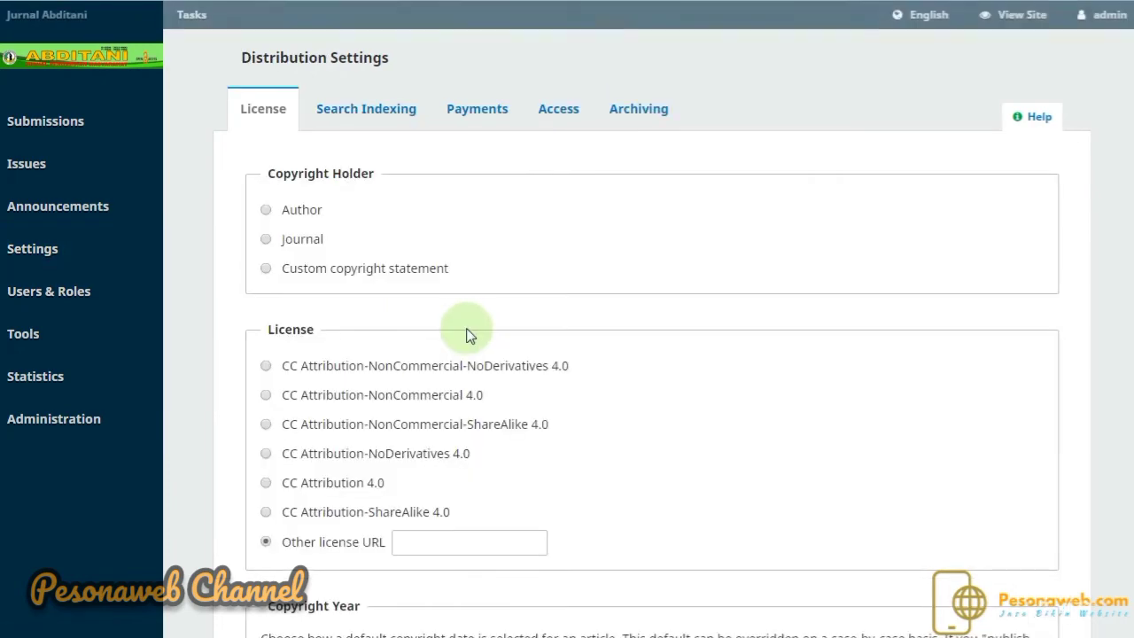
pyautogui.scroll(-2, 470, 327)
pyautogui.scroll(-5, 473, 325)
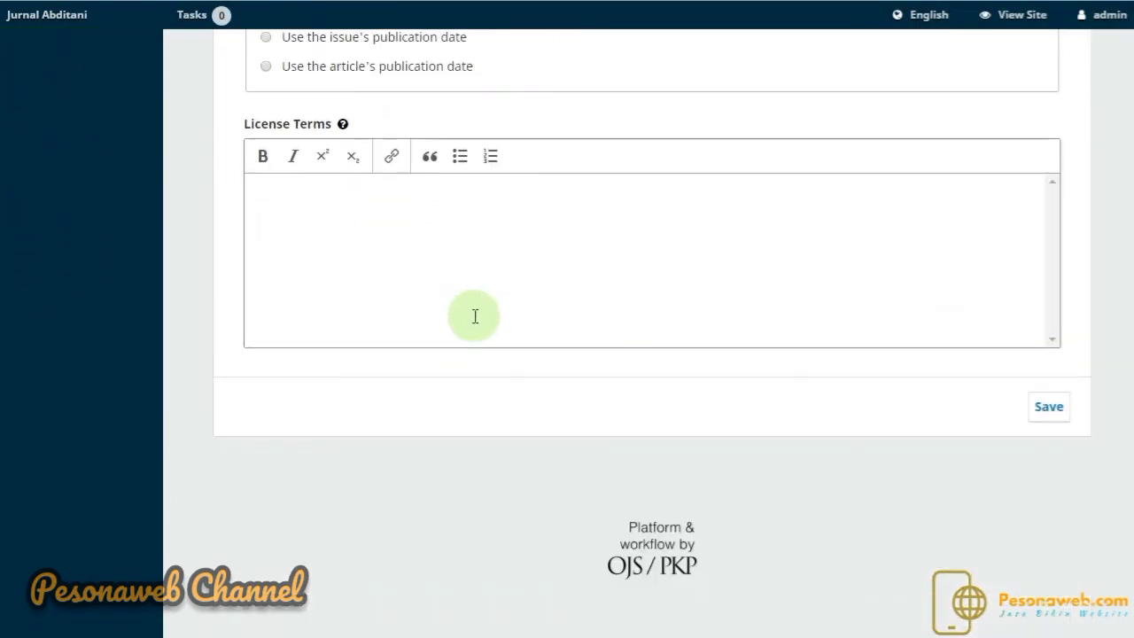
pyautogui.scroll(6, 474, 319)
pyautogui.scroll(2, 476, 324)
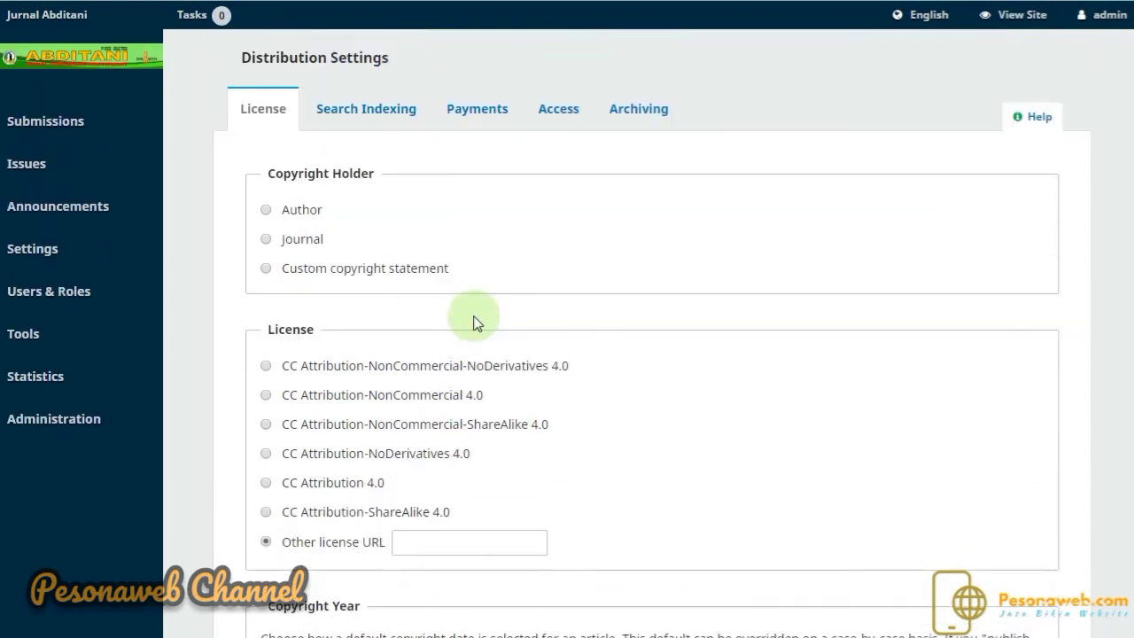
# Browse the payments, access and archiving distribution settings, ending on the search indexing settings
pyautogui.click(366, 115)
pyautogui.click(476, 110)
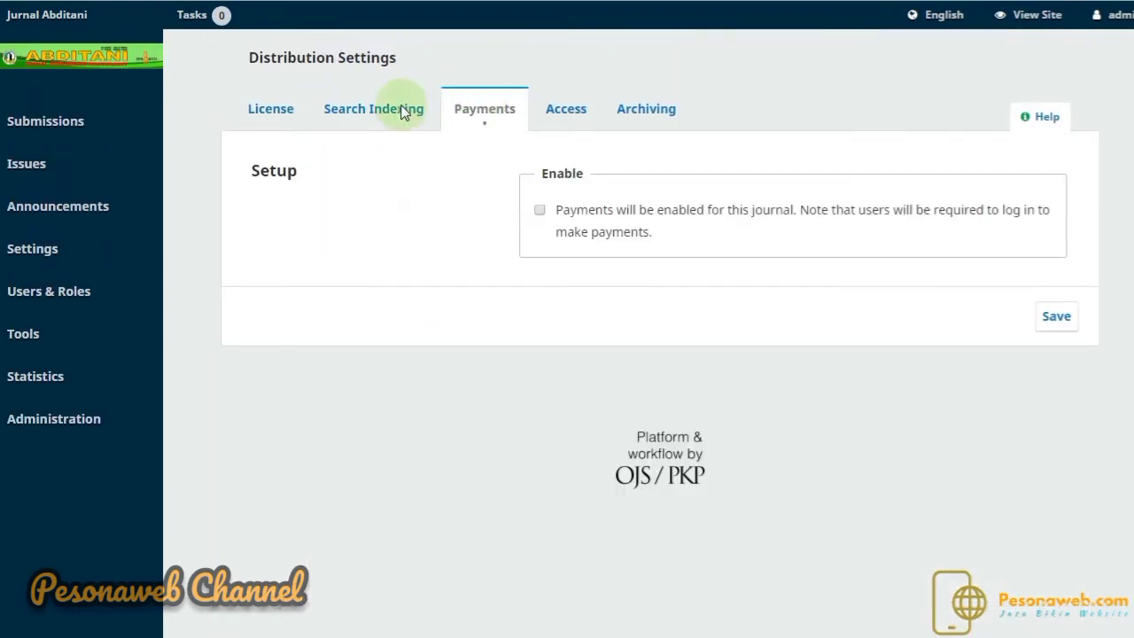
pyautogui.click(383, 110)
pyautogui.click(481, 110)
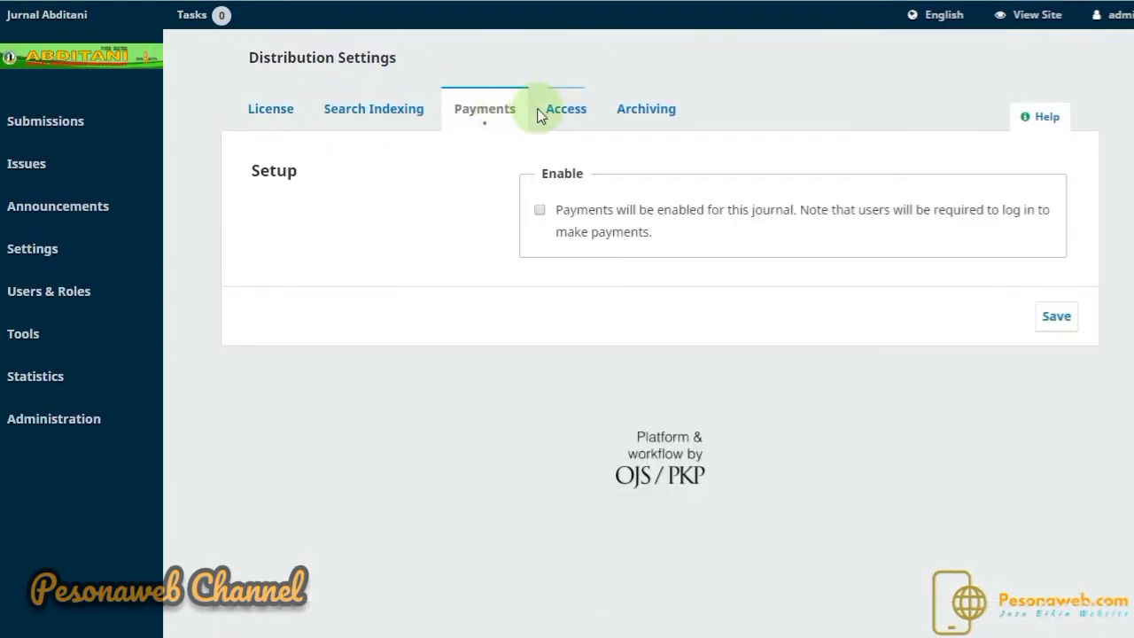
pyautogui.click(542, 110)
pyautogui.click(626, 112)
pyautogui.click(395, 114)
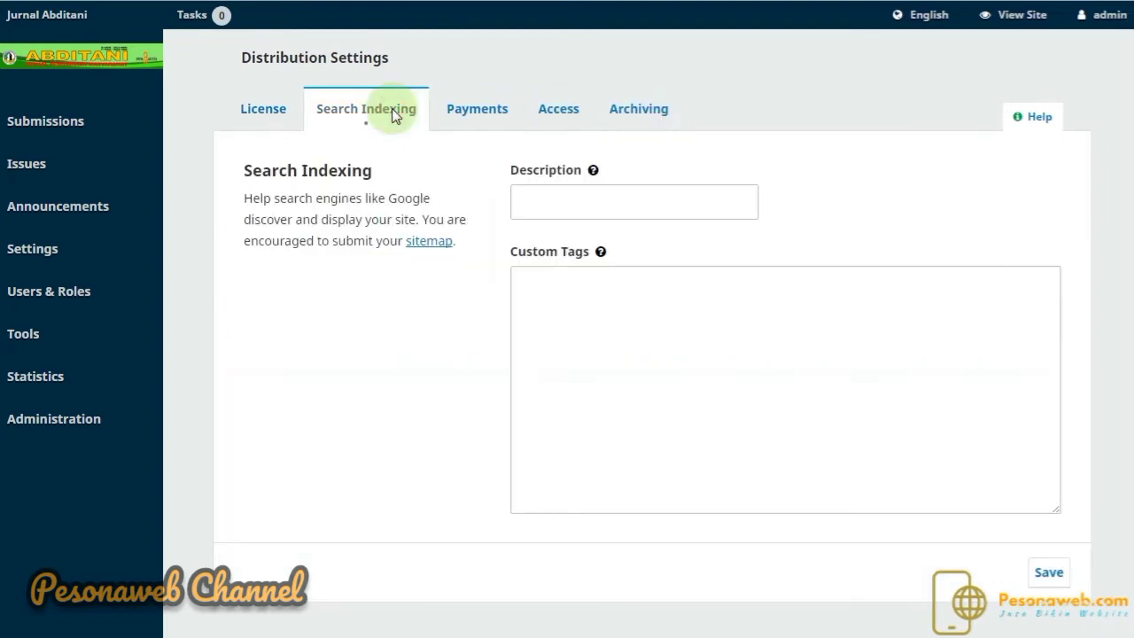
# Enter "Kode Google Console" as the custom tags text in the search indexing settings
pyautogui.moveTo(100, 296)
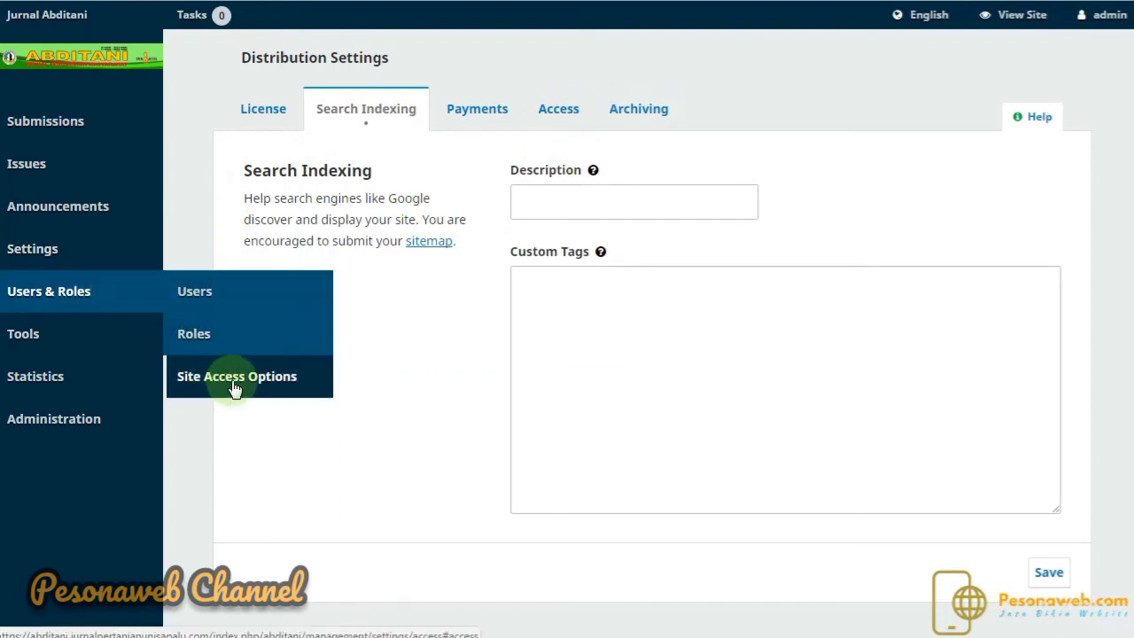
pyautogui.click(561, 284)
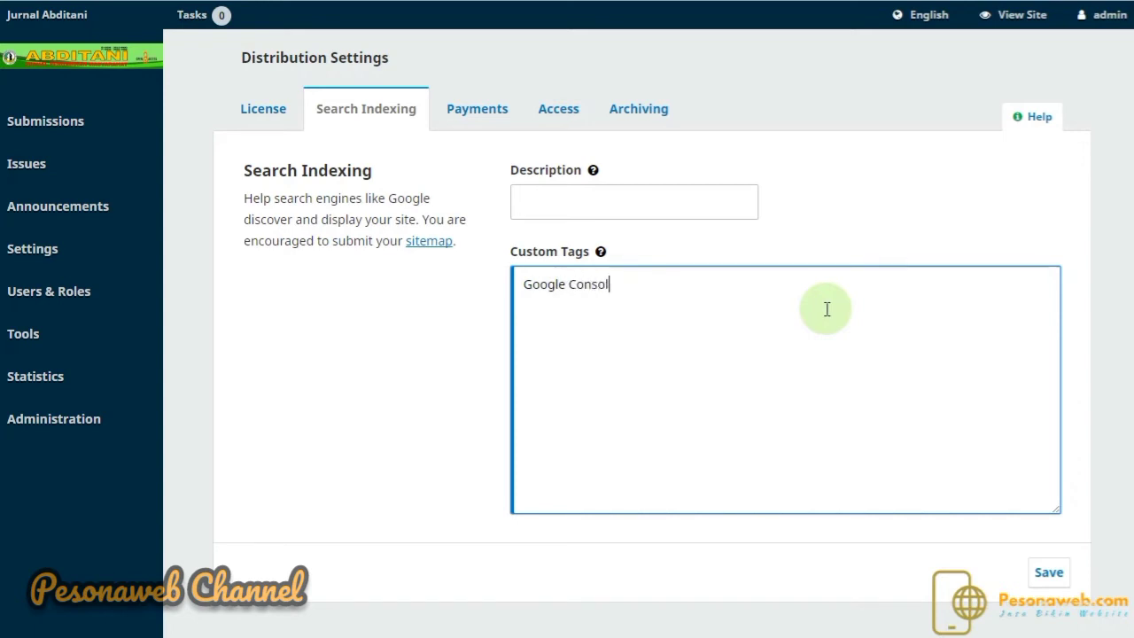
pyautogui.click(522, 287)
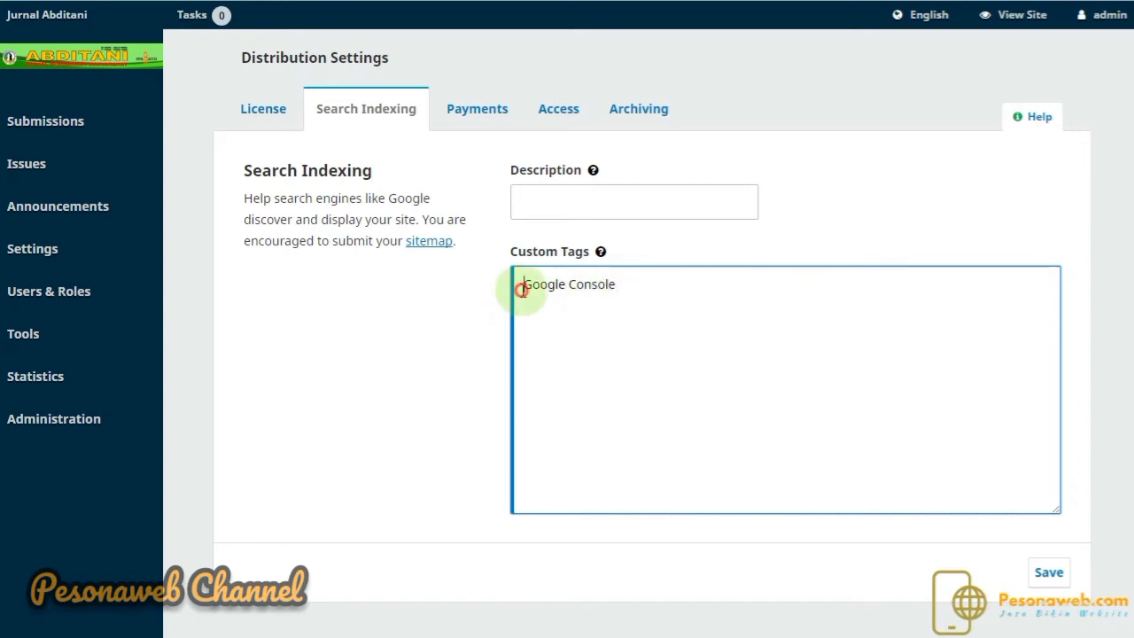
pyautogui.click(601, 321)
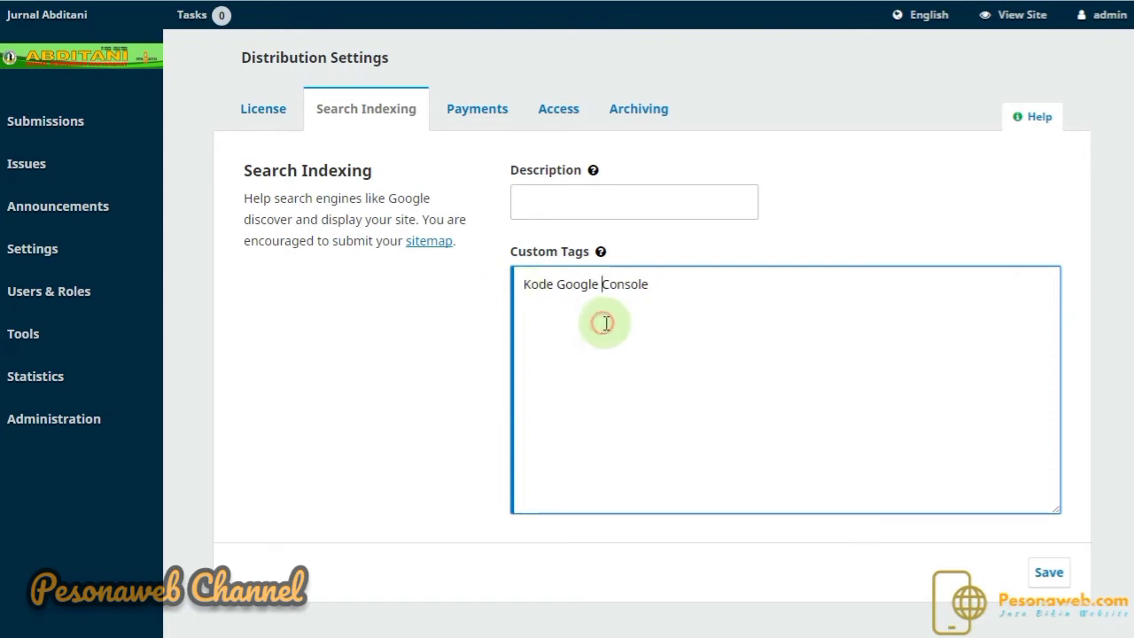
# Open the journal's user list and look over the current roles and the site access options
pyautogui.moveTo(88, 291)
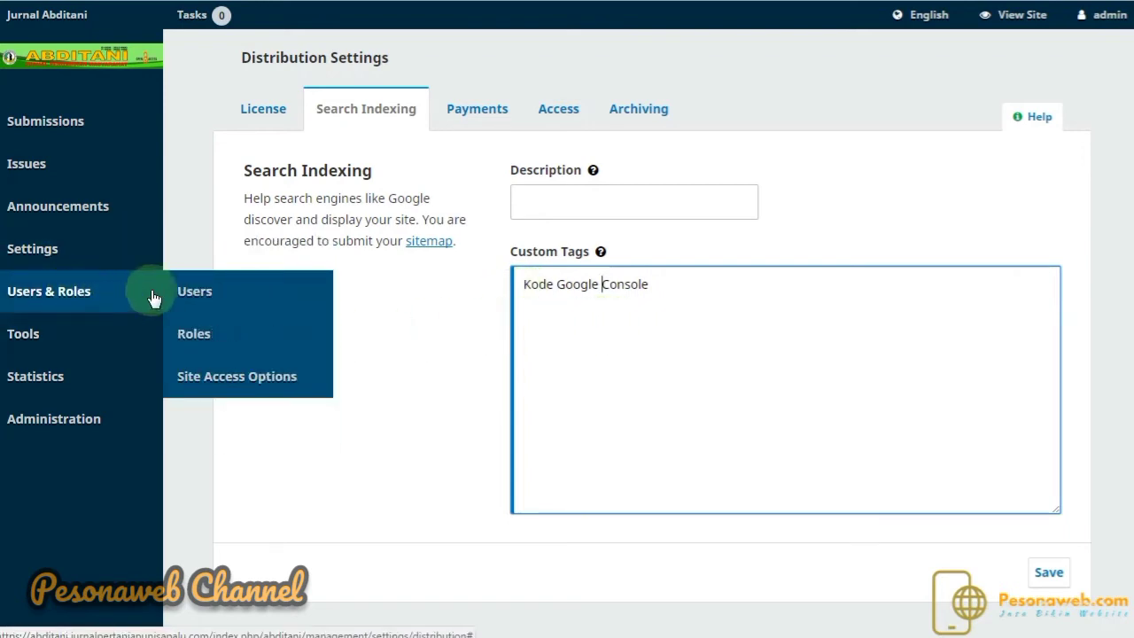
pyautogui.click(191, 292)
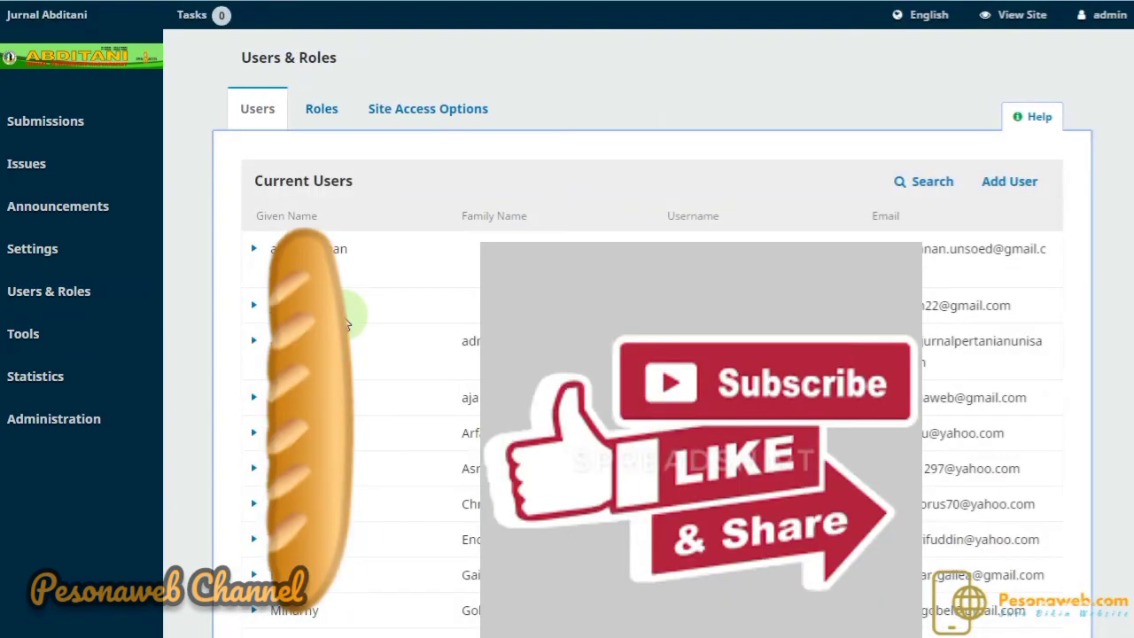
pyautogui.scroll(-1, 346, 319)
pyautogui.scroll(1, 341, 266)
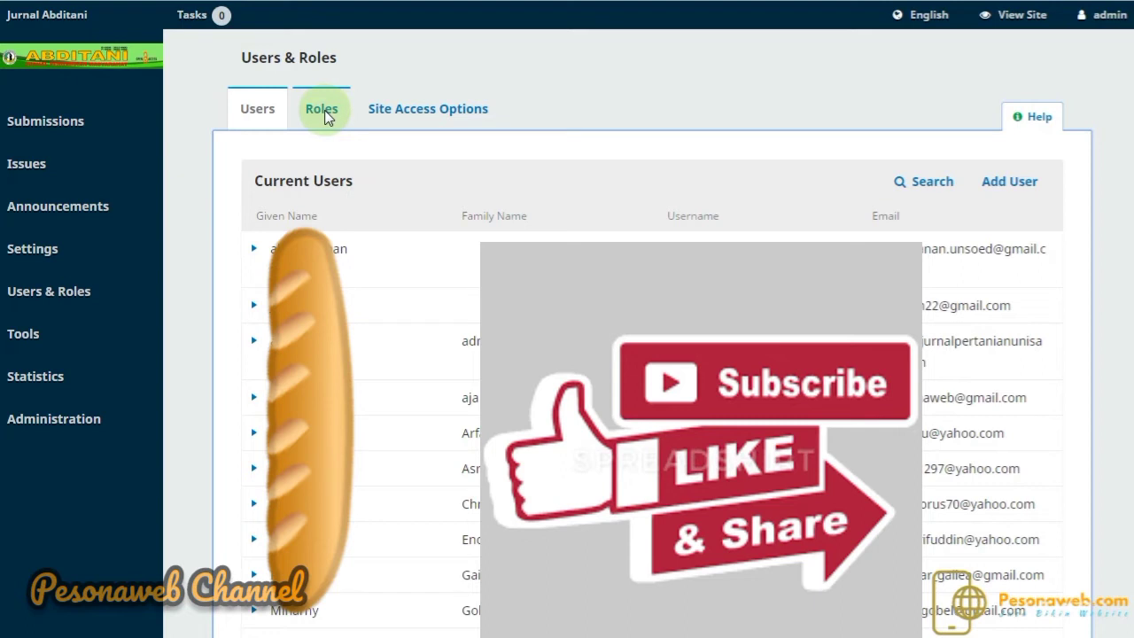
pyautogui.click(323, 110)
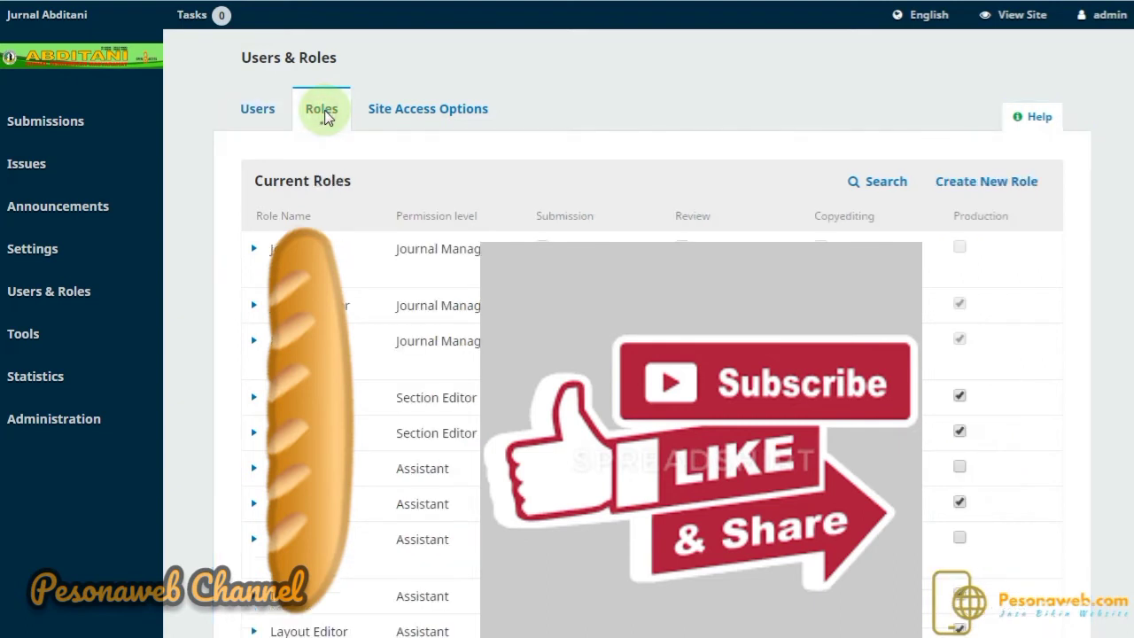
pyautogui.click(399, 112)
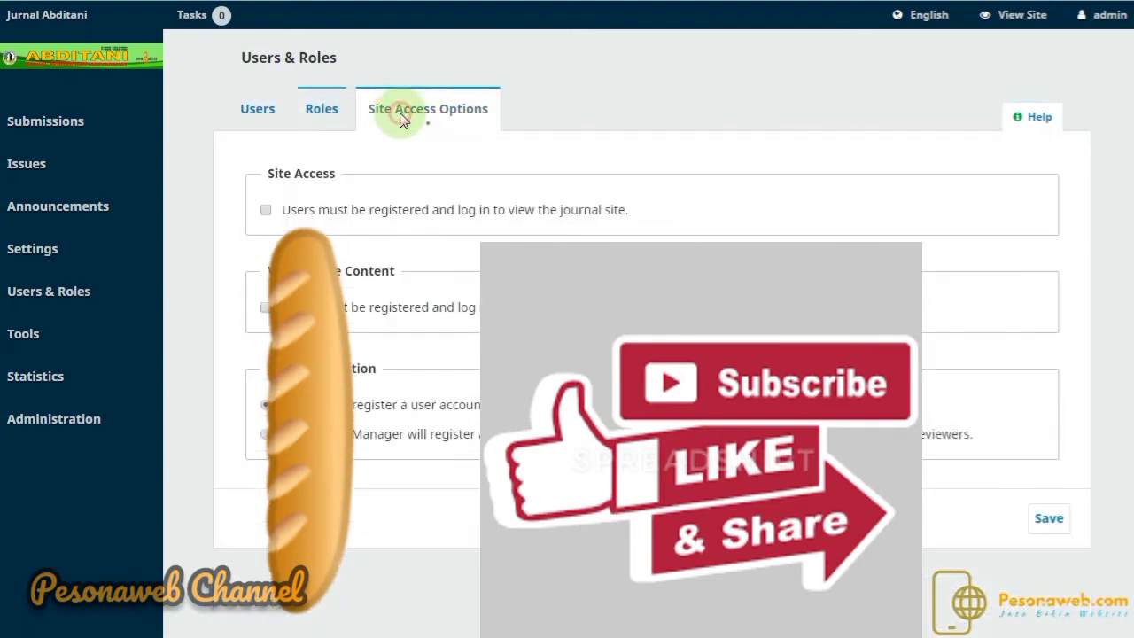
# Open the journal tools and view the import/export plugins, the report generator and the article permissions reset
pyautogui.moveTo(74, 307)
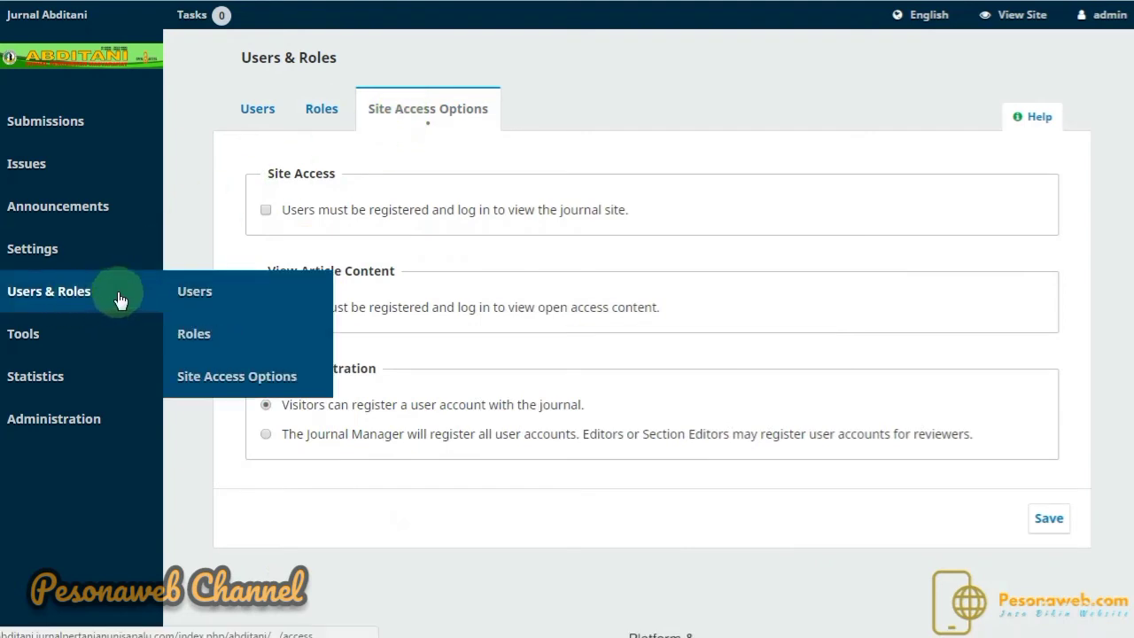
pyautogui.moveTo(66, 344)
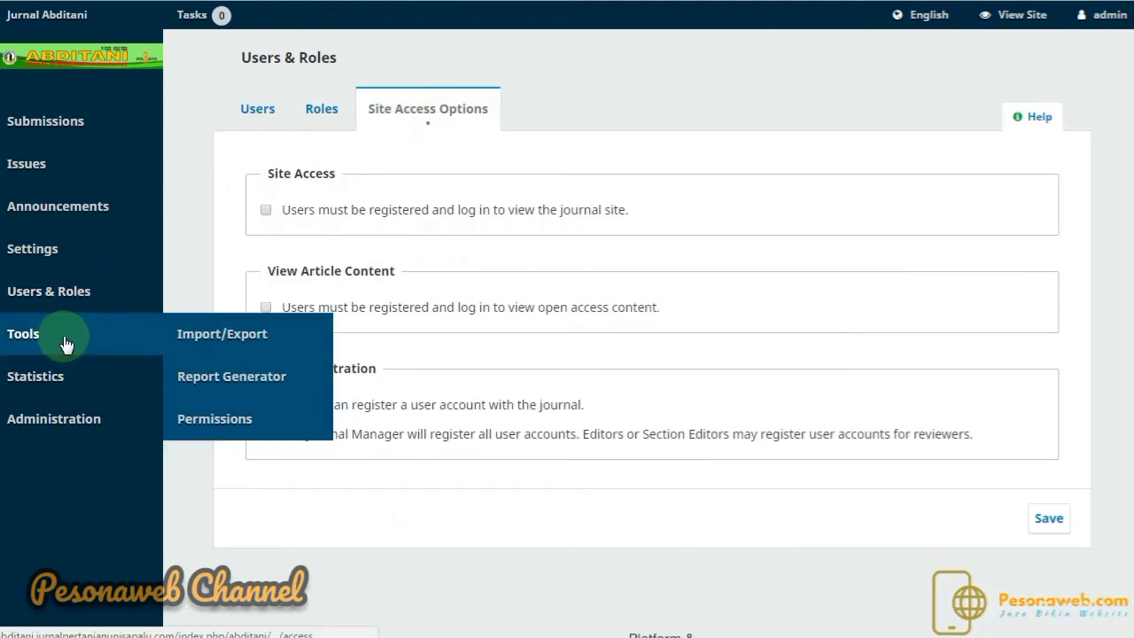
pyautogui.click(223, 330)
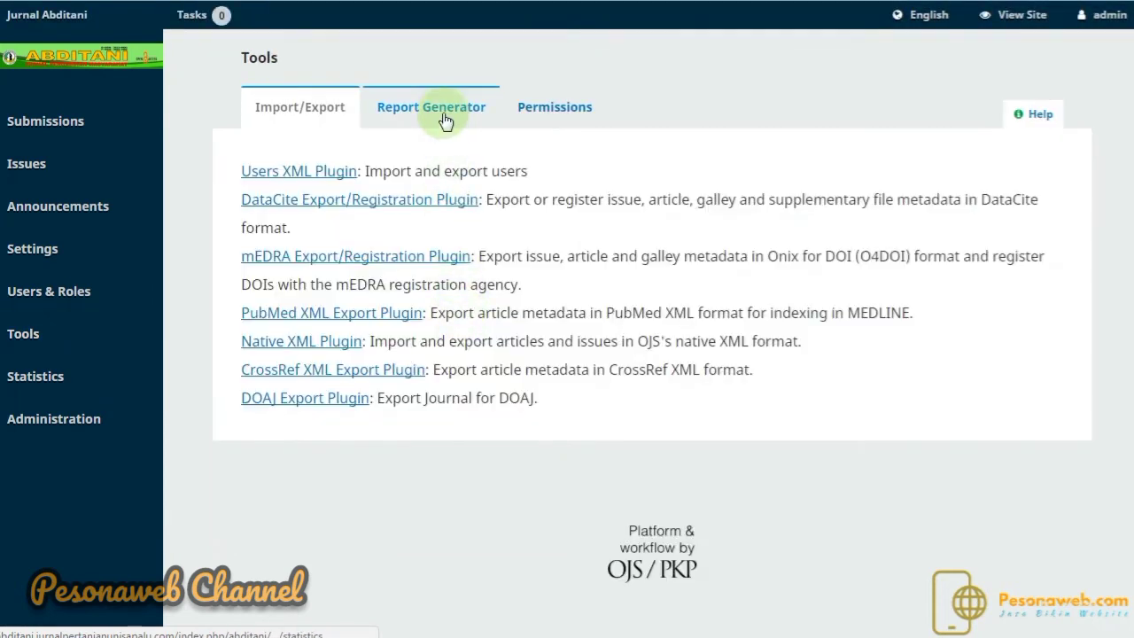
pyautogui.click(443, 117)
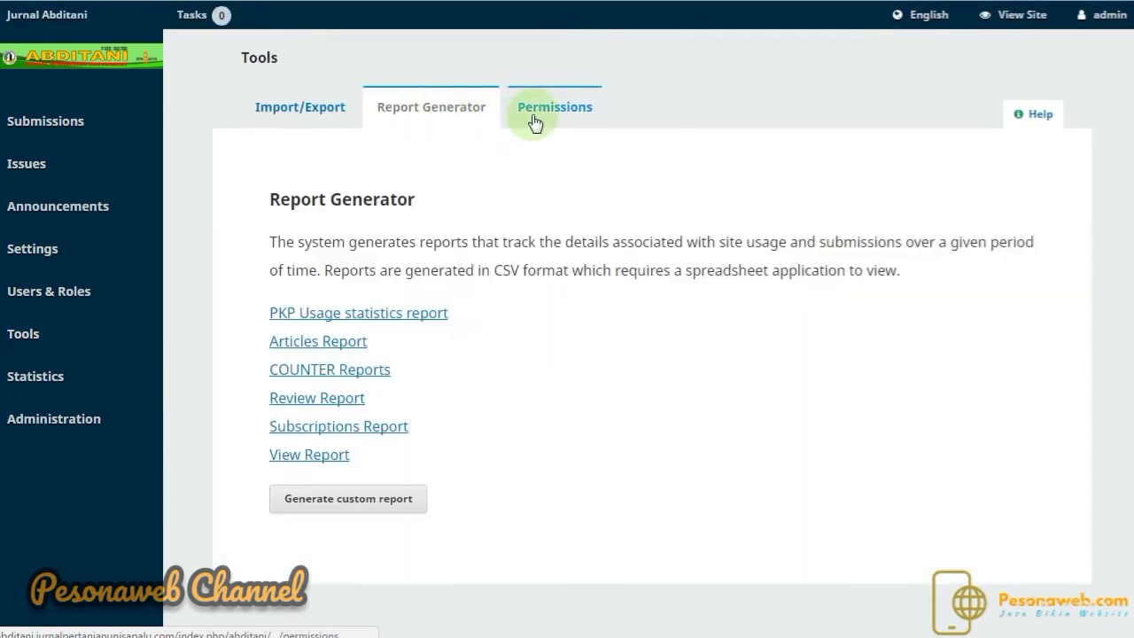
pyautogui.click(542, 117)
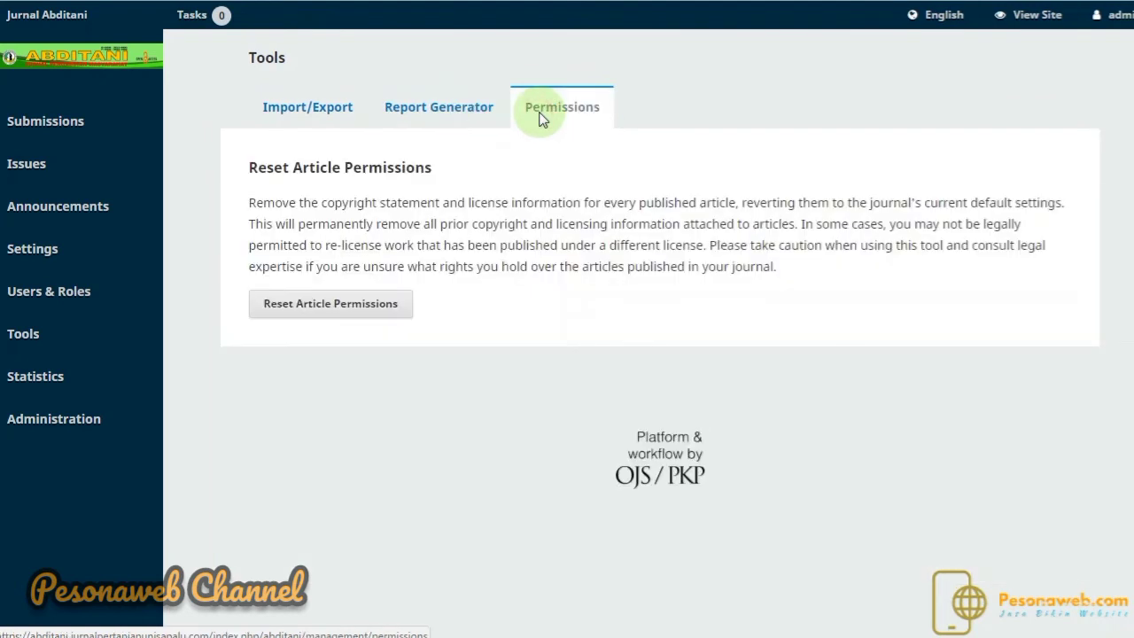
# Open the journal's article statistics and look over the abstract views graph and the article details list
pyautogui.moveTo(52, 337)
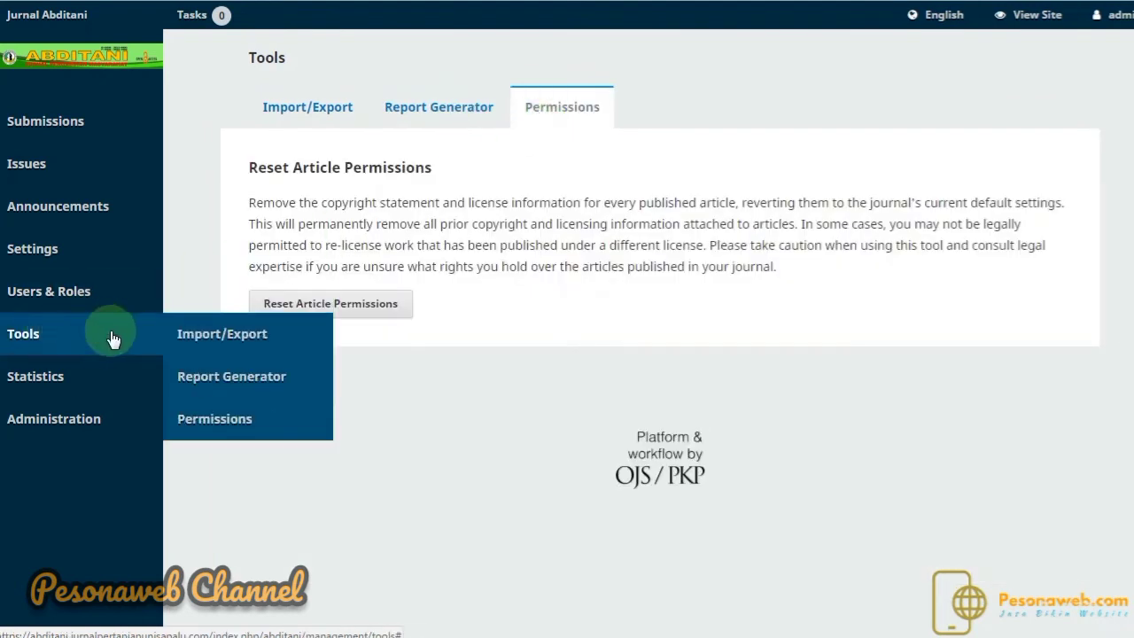
pyautogui.moveTo(73, 392)
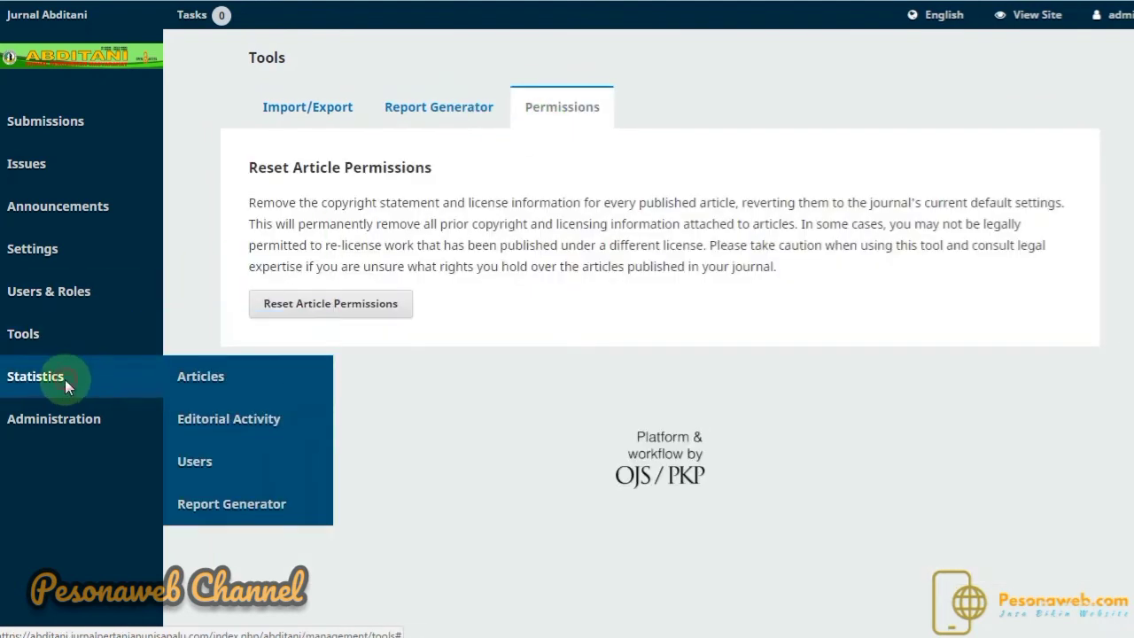
pyautogui.click(220, 377)
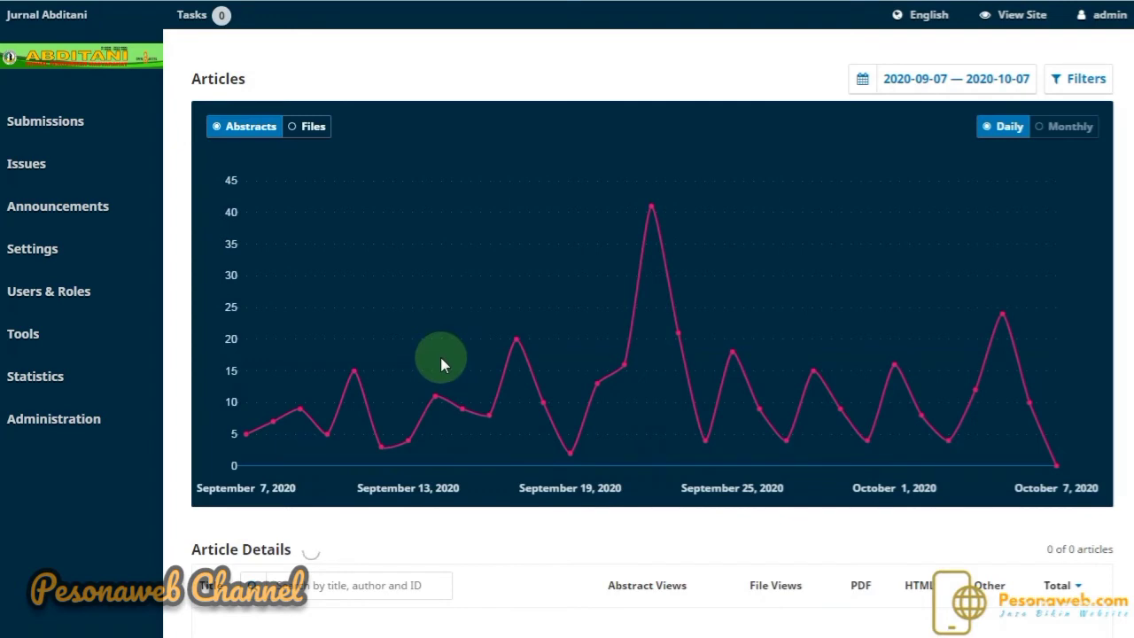
pyautogui.scroll(-2, 440, 357)
pyautogui.scroll(2, 441, 357)
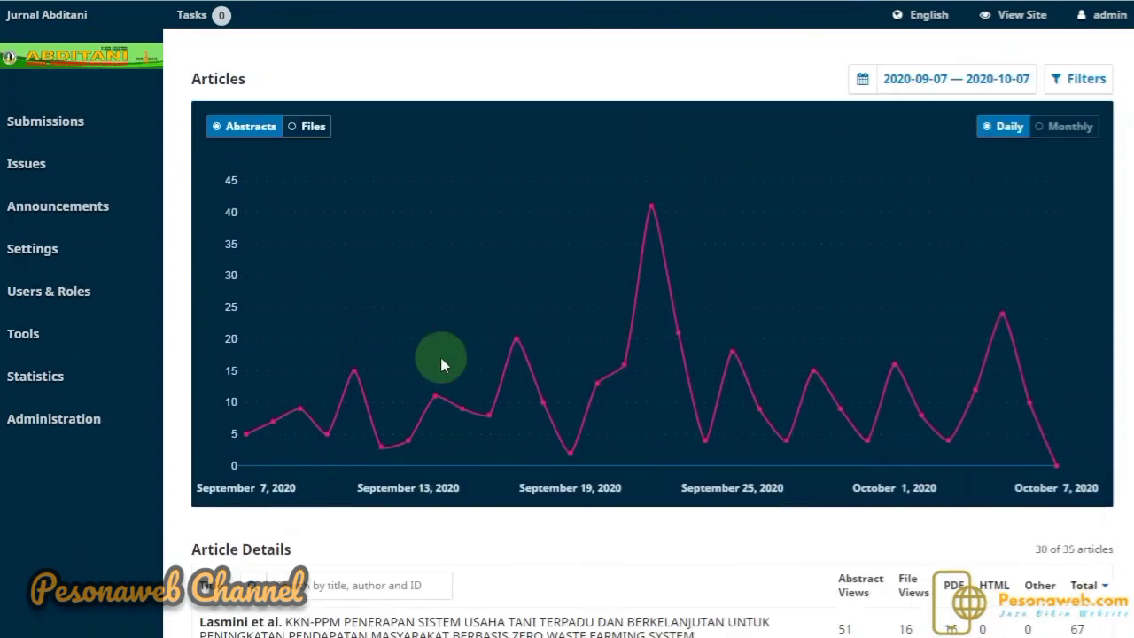
# View the editorial activity statistics with the active submissions and trends, and open the user statistics
pyautogui.moveTo(50, 375)
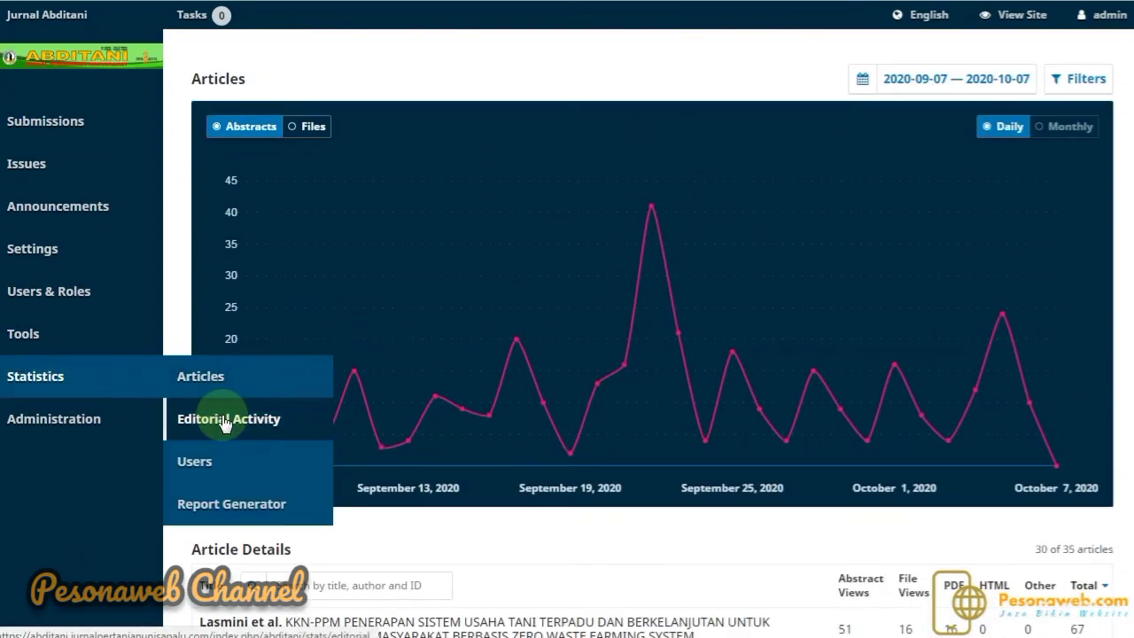
pyautogui.click(298, 420)
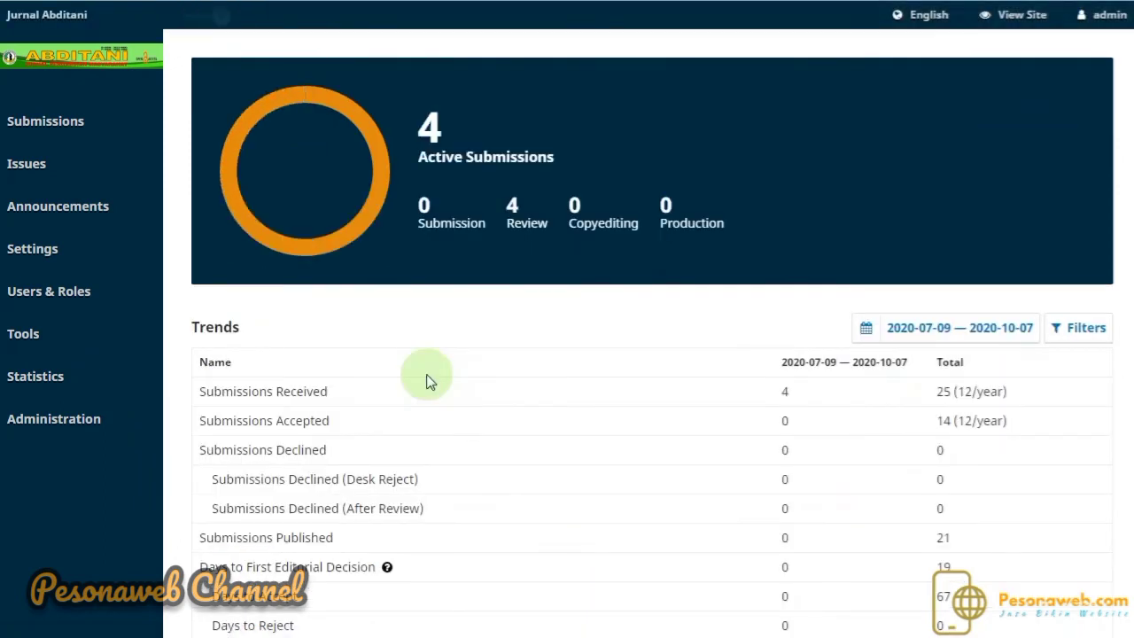
pyautogui.scroll(-4, 426, 379)
pyautogui.scroll(4, 429, 379)
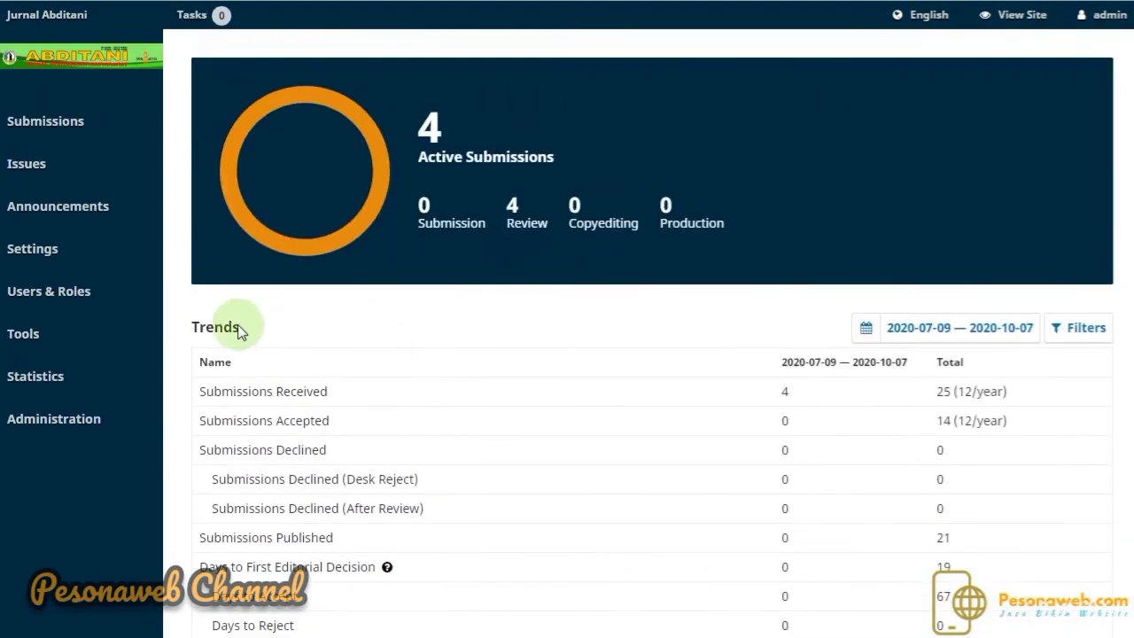
pyautogui.moveTo(45, 376)
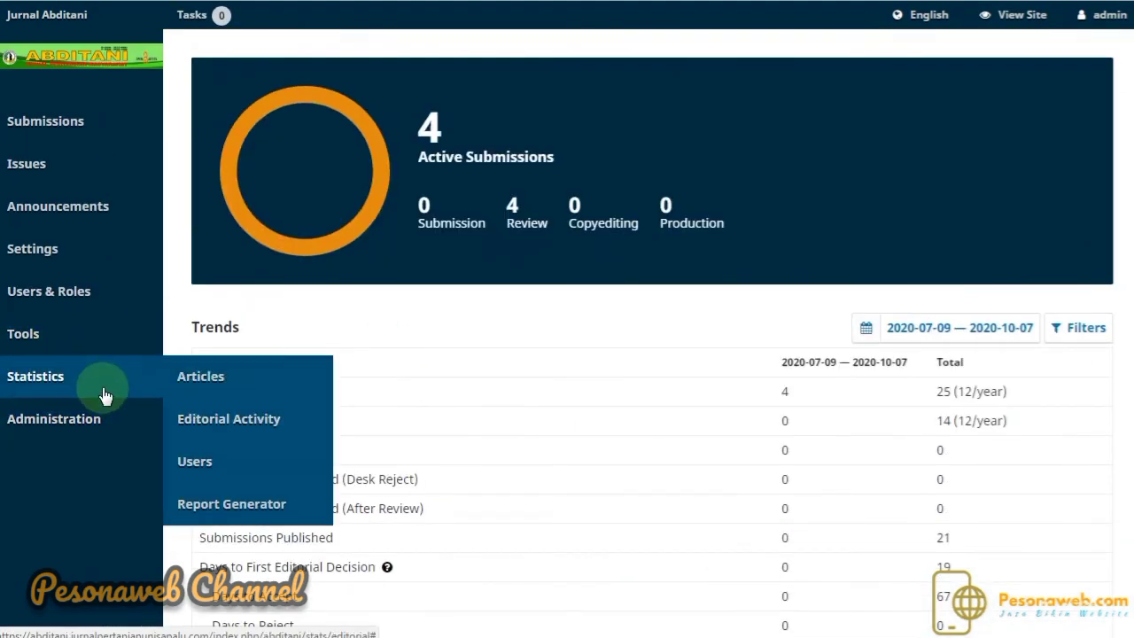
pyautogui.click(215, 468)
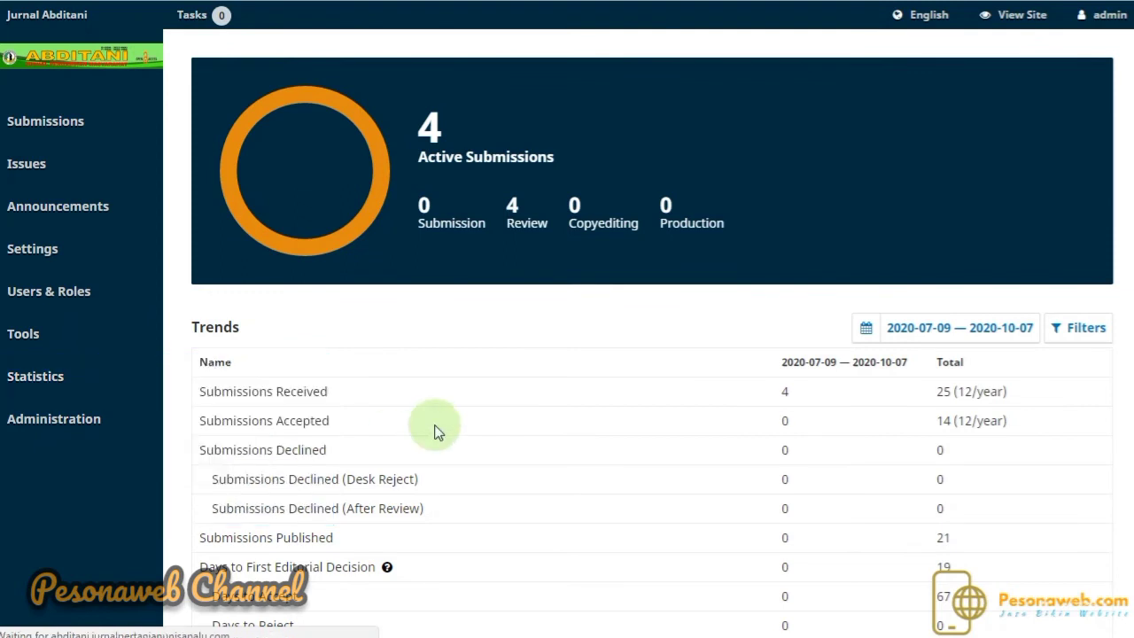